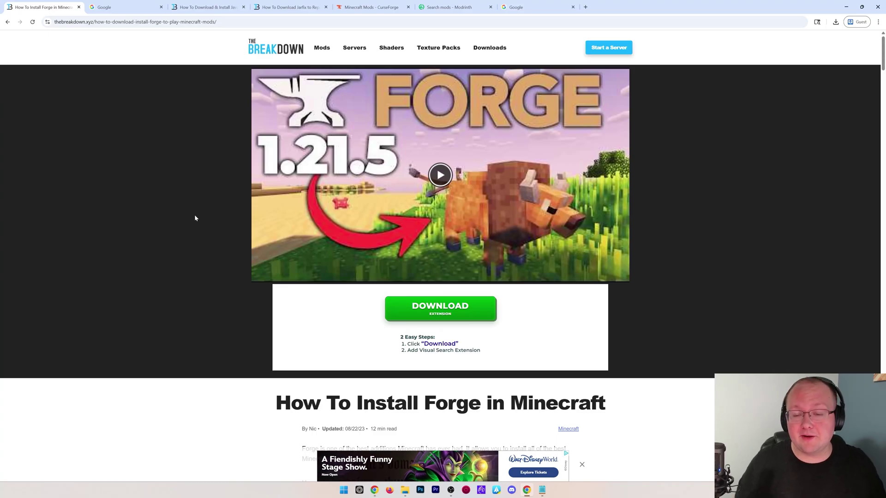
Scroll through TheBreakdown.xyz's How To Install Forge guide to review its download link and contents
{"action": "scroll", "coordinate": [194, 218], "scroll_direction": "down", "scroll_amount": 5}
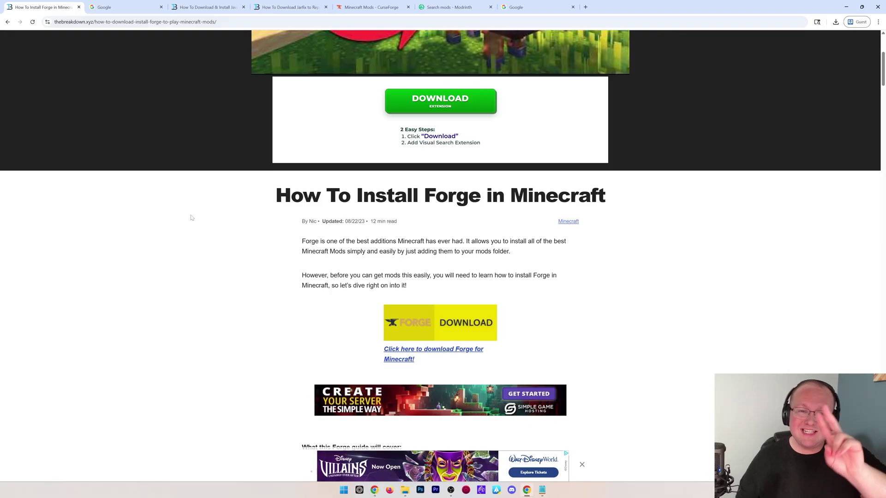
{"action": "scroll", "coordinate": [188, 215], "scroll_direction": "up", "scroll_amount": 5}
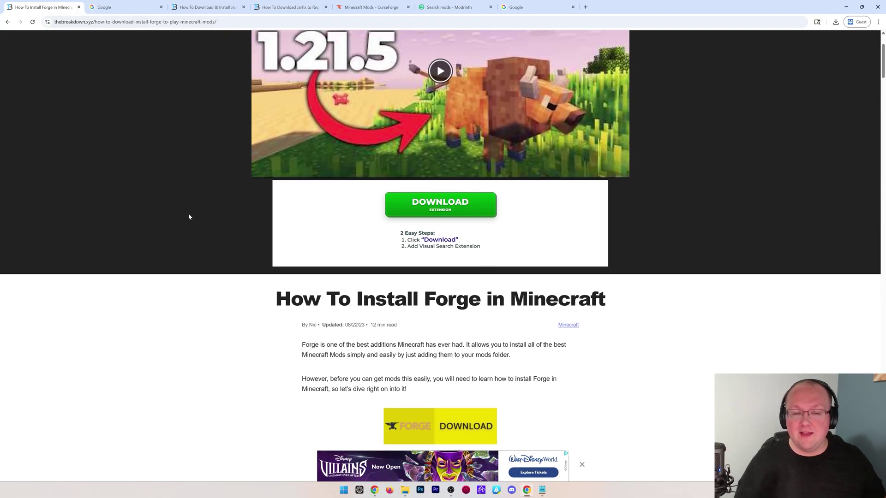
{"action": "scroll", "coordinate": [188, 214], "scroll_direction": "down", "scroll_amount": 4}
{"action": "scroll", "coordinate": [188, 215], "scroll_direction": "down", "scroll_amount": 3}
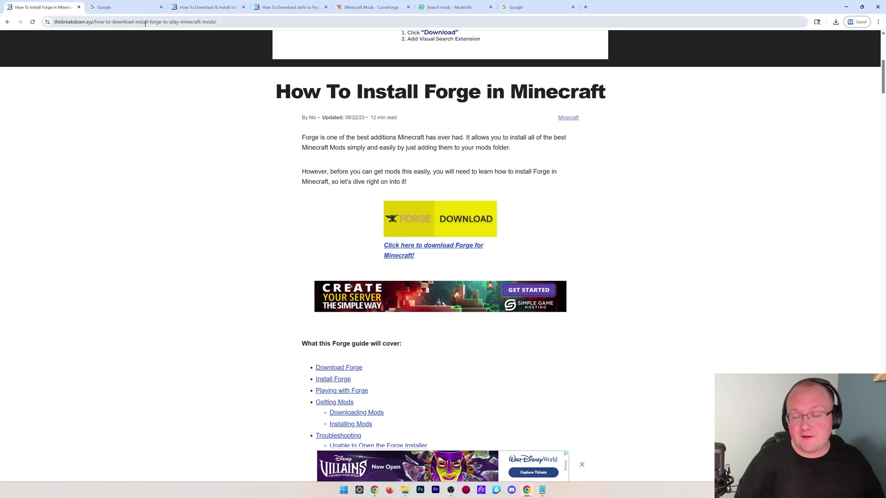
Search Google for 'minecraft forge download' and open the Forge Files page for Minecraft 1.21.8
{"action": "left_click", "coordinate": [104, 13]}
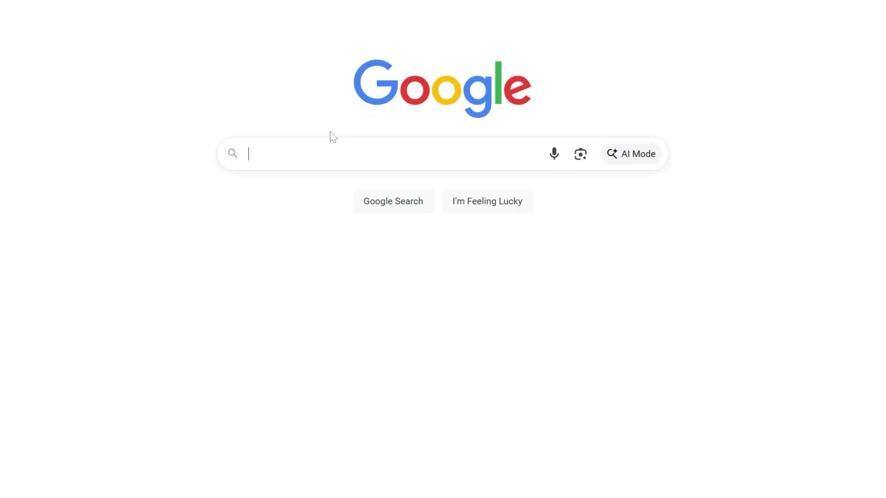
{"action": "type", "text": "minecraft"}
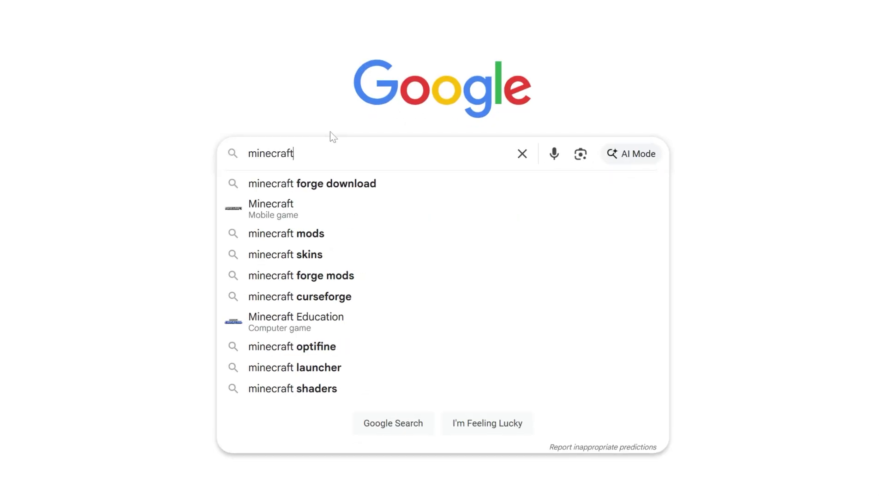
{"action": "key", "text": "Down"}
{"action": "key", "text": "Return"}
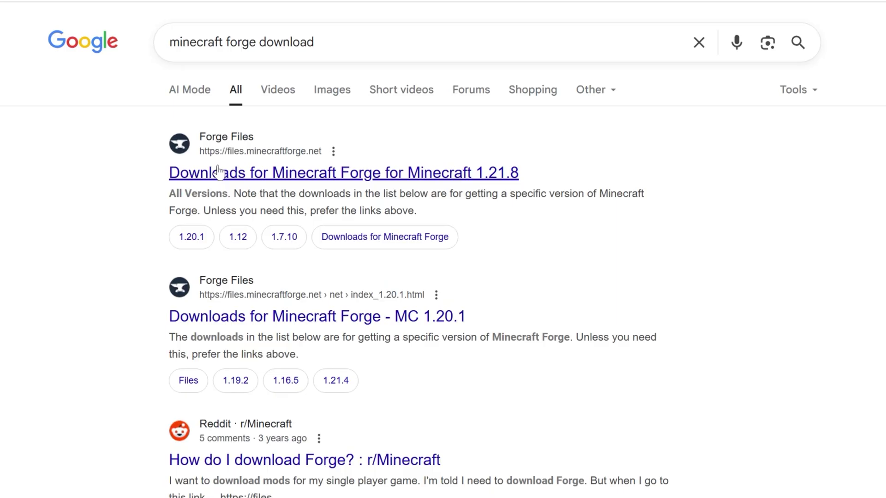
{"action": "left_click", "coordinate": [308, 176]}
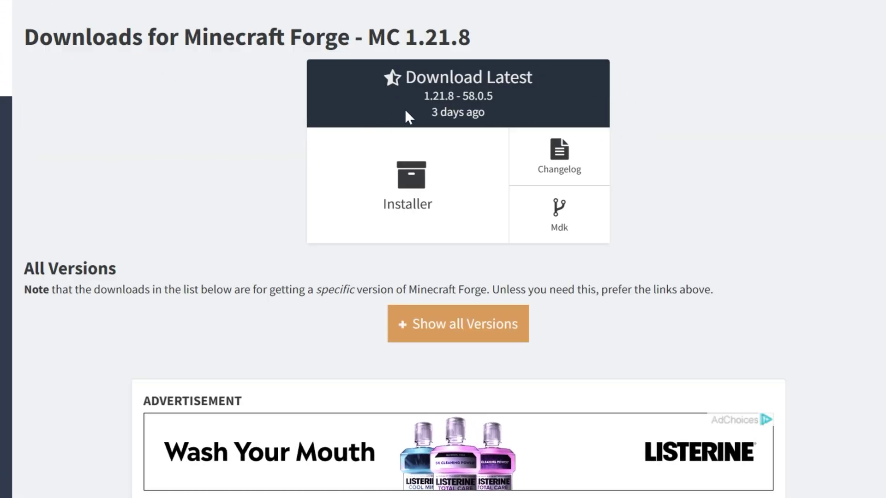
Save forge-1.21.8-58.0.5-installer.jar from Forge Files into Downloads, then move to the mod listing tab
{"action": "left_click", "coordinate": [408, 184]}
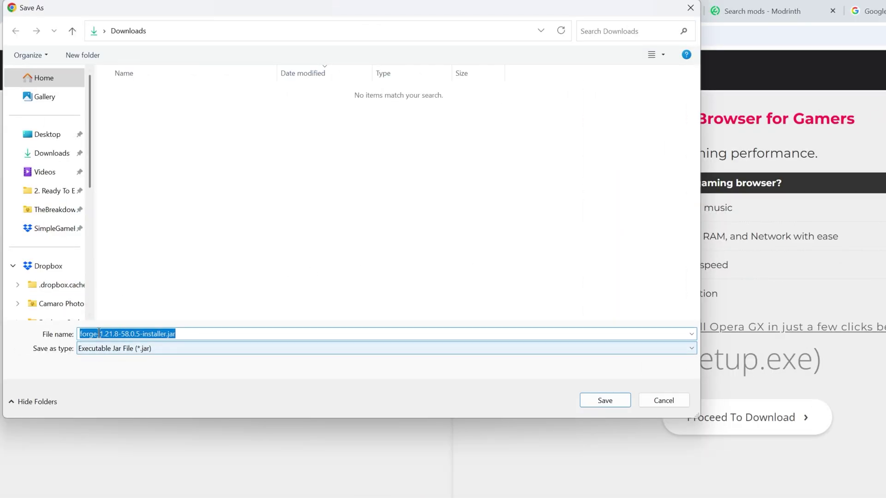
{"action": "left_click", "coordinate": [601, 397]}
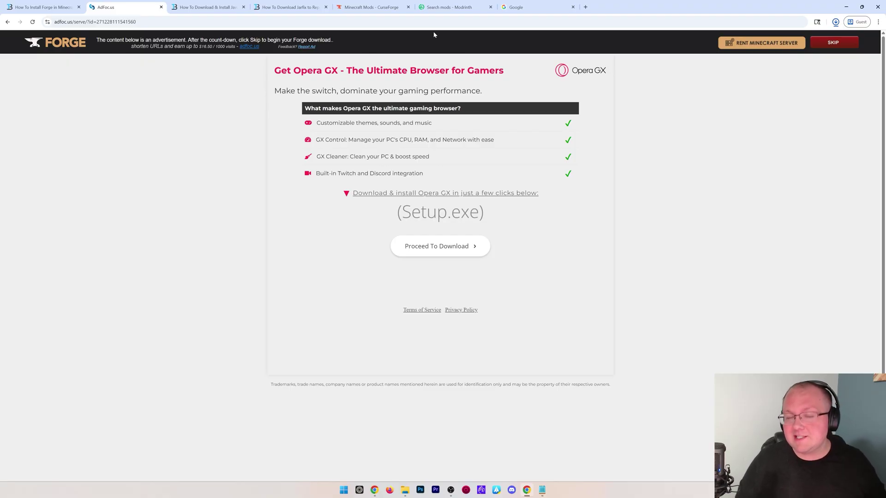
{"action": "left_click", "coordinate": [381, 13]}
Search Google for 'minecraft mod downloads' after glancing at the Modrinth and CurseForge tabs
{"action": "left_click", "coordinate": [438, 12]}
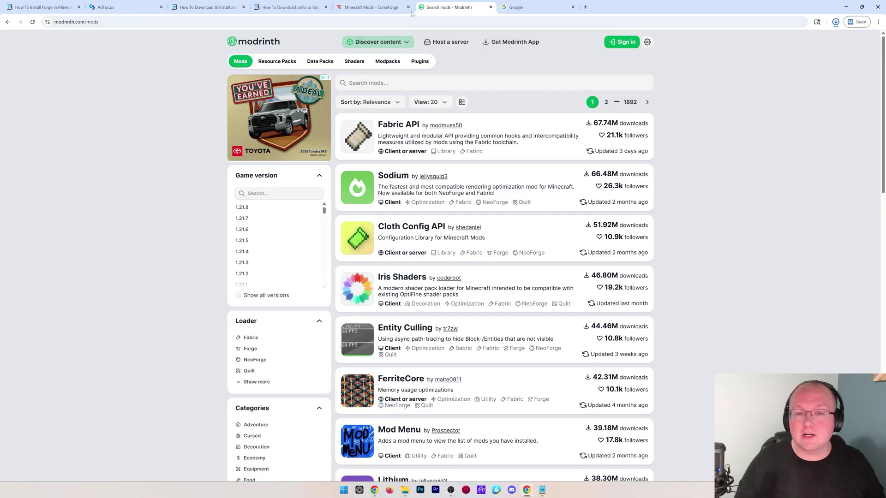
{"action": "left_click", "coordinate": [395, 12]}
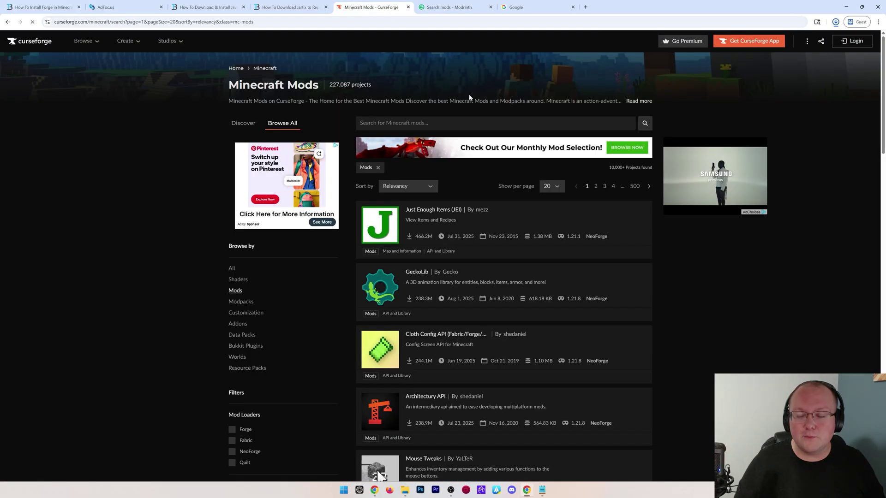
{"action": "left_click", "coordinate": [531, 7]}
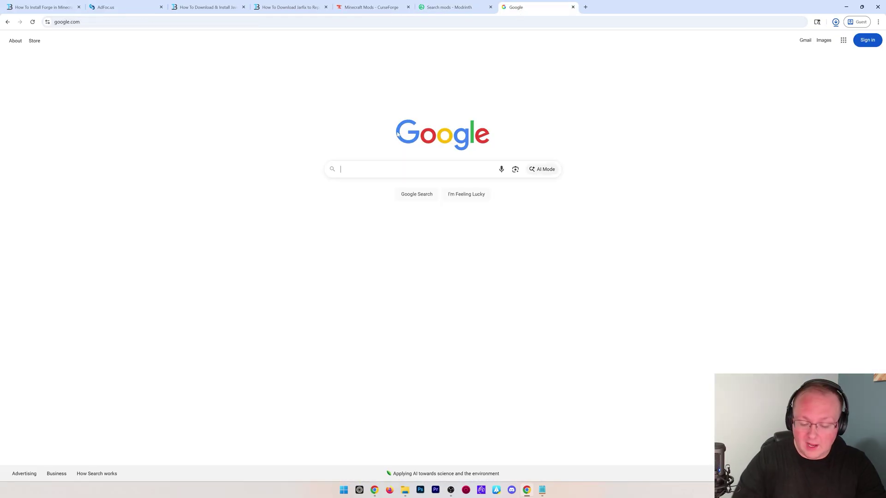
{"action": "type", "text": "minecraft "}
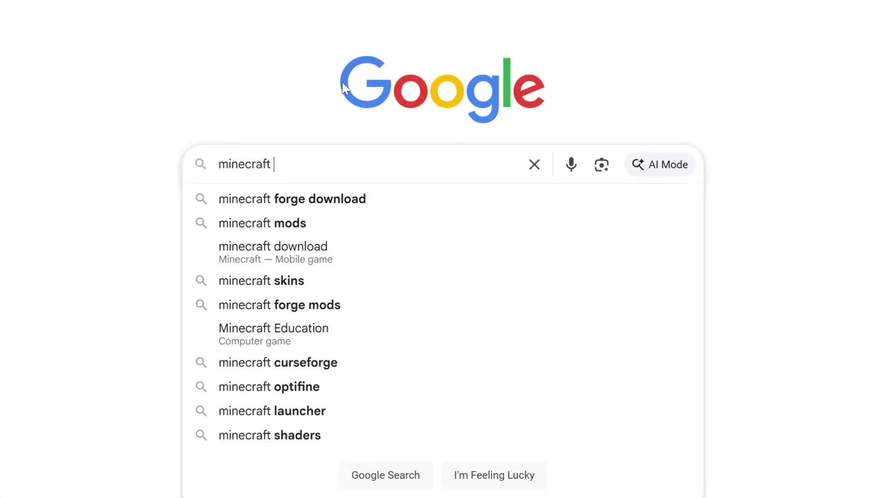
{"action": "type", "text": "mod downloads"}
{"action": "key", "text": "Return"}
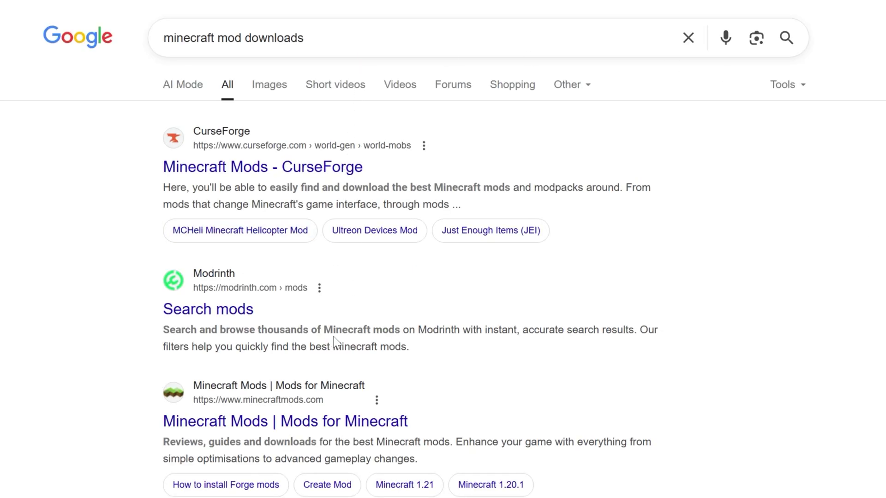
Filter the CurseForge mod listing to the Forge loader and game version 1.21.8
{"action": "left_click", "coordinate": [374, 7]}
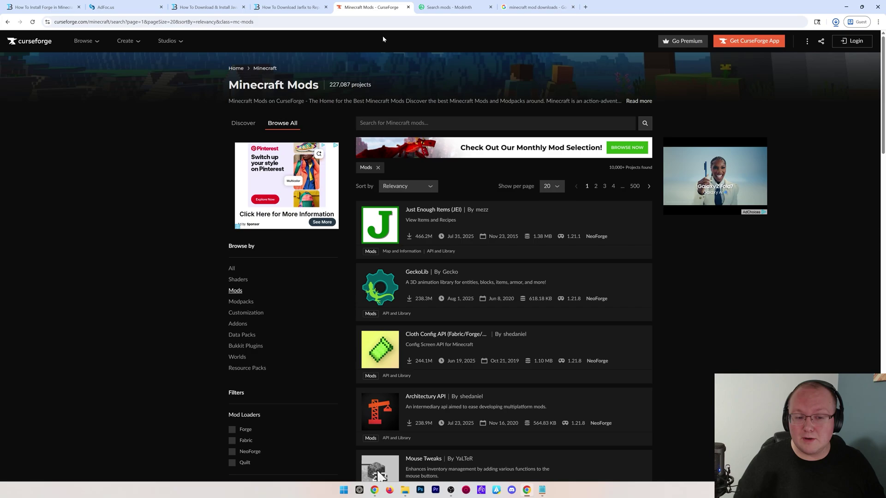
{"action": "scroll", "coordinate": [309, 203], "scroll_direction": "down", "scroll_amount": 4}
{"action": "left_click", "coordinate": [245, 253]}
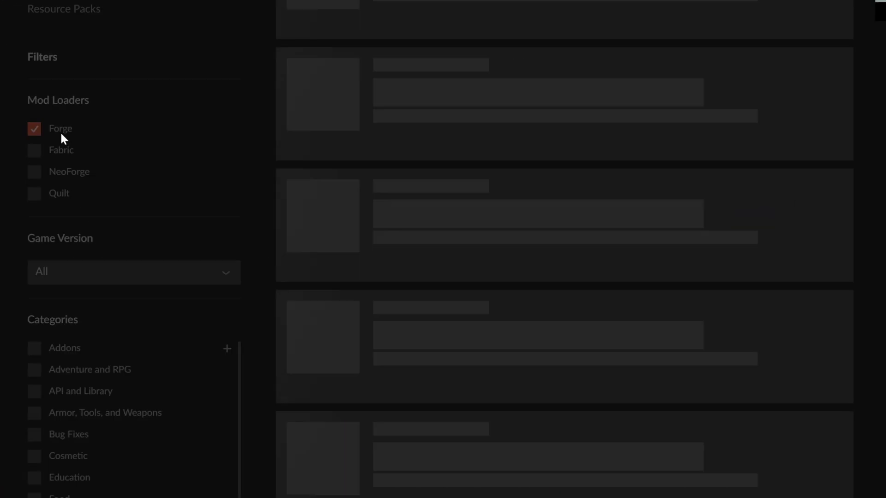
{"action": "left_click", "coordinate": [99, 271]}
{"action": "left_click", "coordinate": [91, 300]}
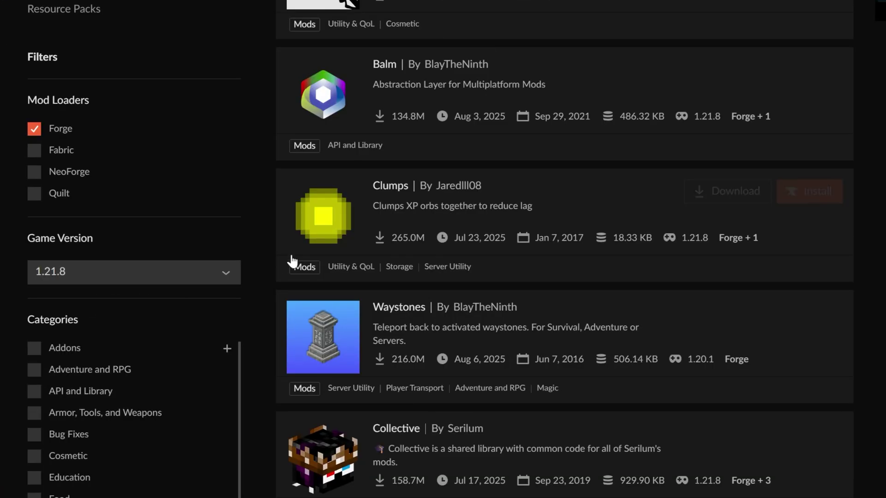
{"action": "scroll", "coordinate": [298, 257], "scroll_direction": "up", "scroll_amount": 4}
{"action": "scroll", "coordinate": [297, 256], "scroll_direction": "up", "scroll_amount": 2}
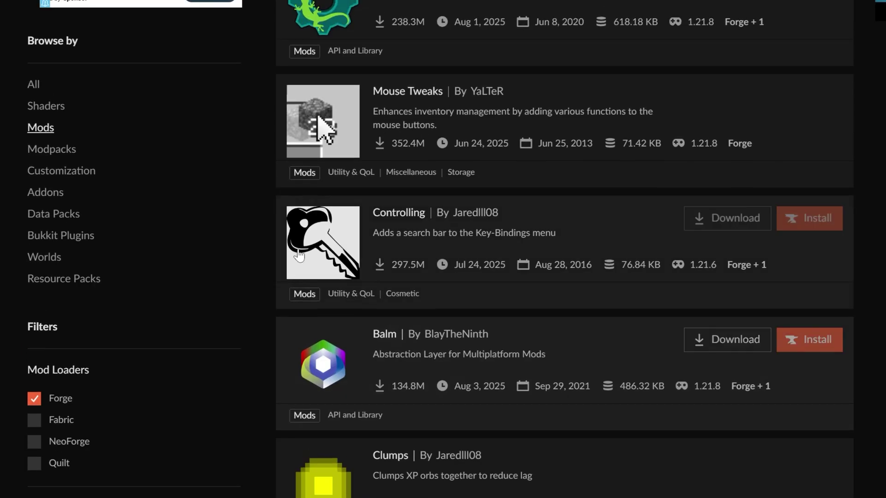
{"action": "scroll", "coordinate": [229, 194], "scroll_direction": "down", "scroll_amount": 10}
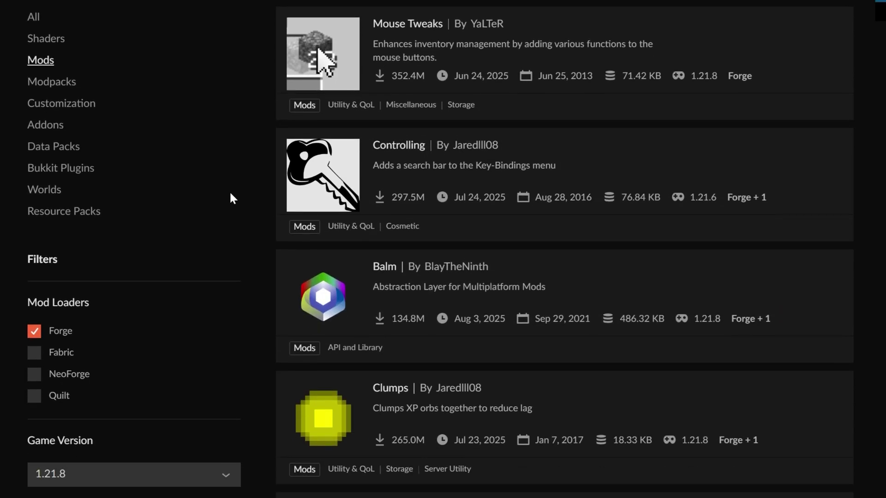
Open Waystones' files filtered to 1.21.8 and Forge, and open waystones-forge-1.21.8-21.8.3.jar details
{"action": "left_click", "coordinate": [316, 298]}
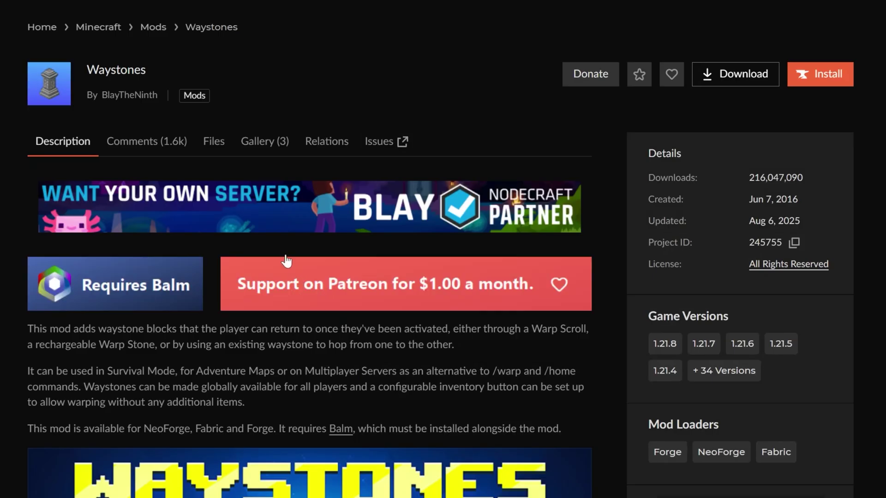
{"action": "left_click", "coordinate": [210, 141]}
{"action": "scroll", "coordinate": [208, 138], "scroll_direction": "down", "scroll_amount": 3}
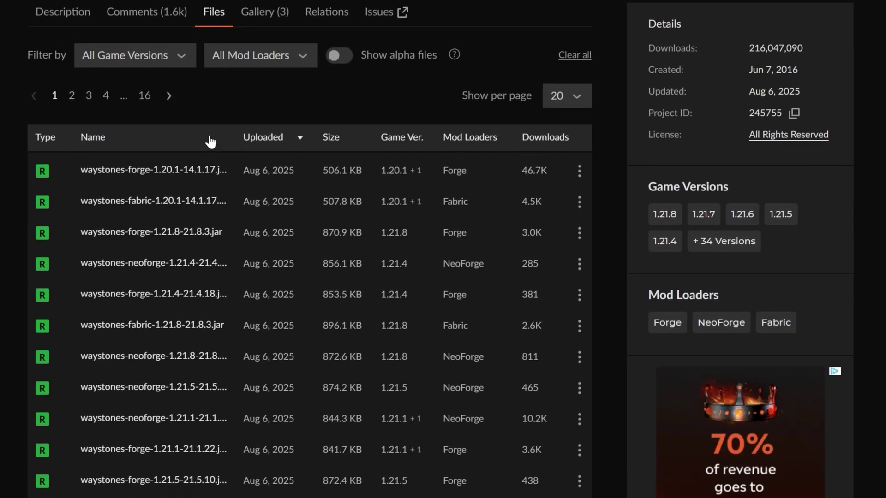
{"action": "left_click", "coordinate": [162, 51]}
{"action": "left_click", "coordinate": [139, 95]}
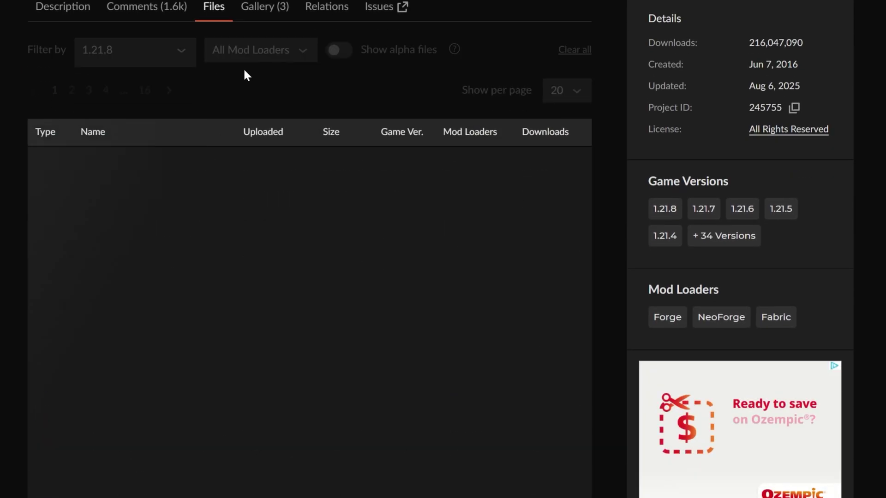
{"action": "left_click", "coordinate": [242, 55]}
{"action": "left_click", "coordinate": [235, 94]}
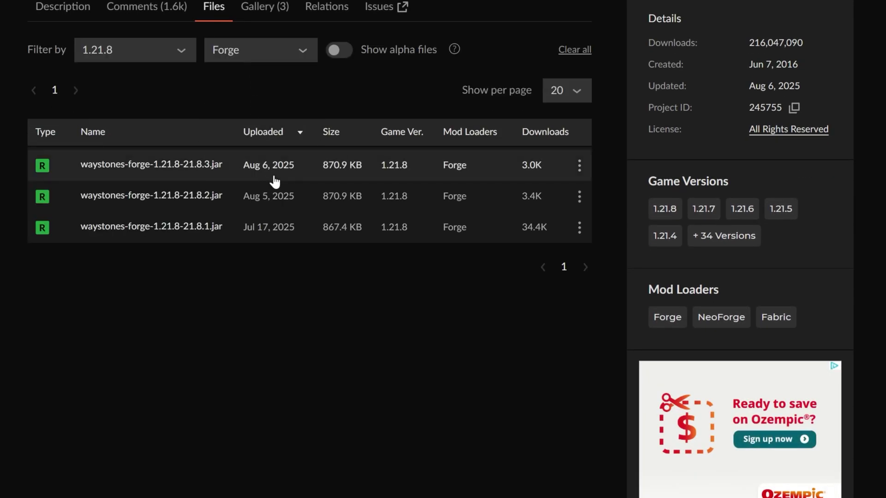
{"action": "left_click", "coordinate": [178, 165]}
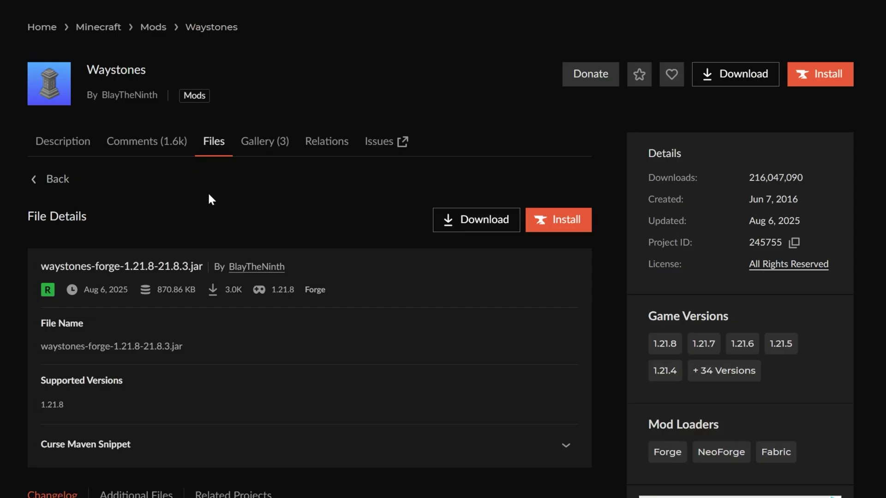
Download and save the Waystones 1.21.8 Forge jar
{"action": "left_click", "coordinate": [447, 222]}
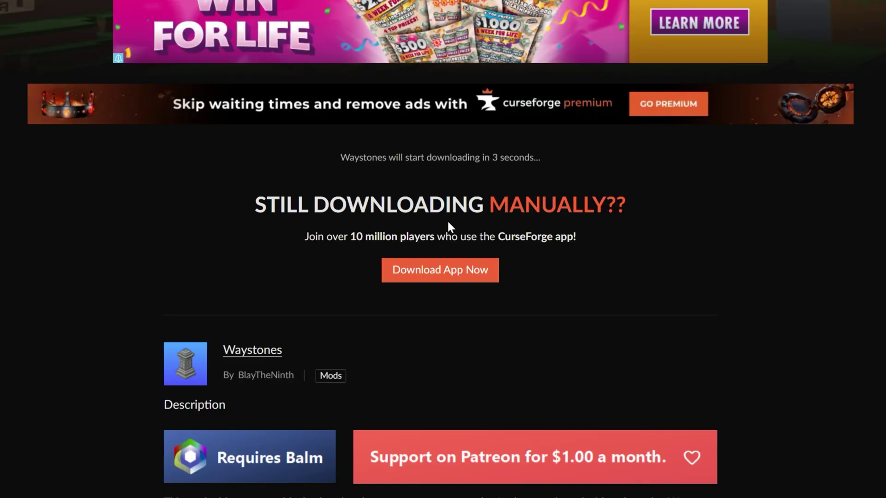
{"action": "scroll", "coordinate": [174, 352], "scroll_direction": "down", "scroll_amount": 2}
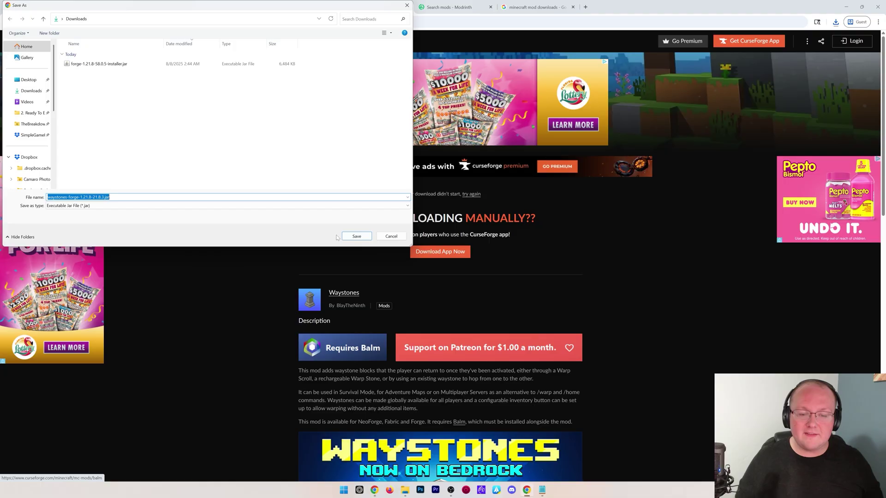
{"action": "left_click", "coordinate": [348, 230]}
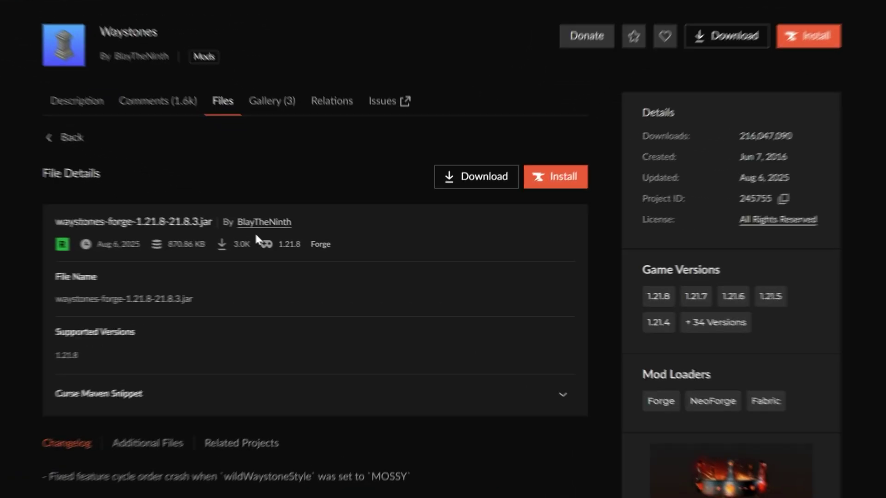
Return to the Waystones file details and view Related Projects, where Balm is a required dependency
{"action": "left_click", "coordinate": [217, 101]}
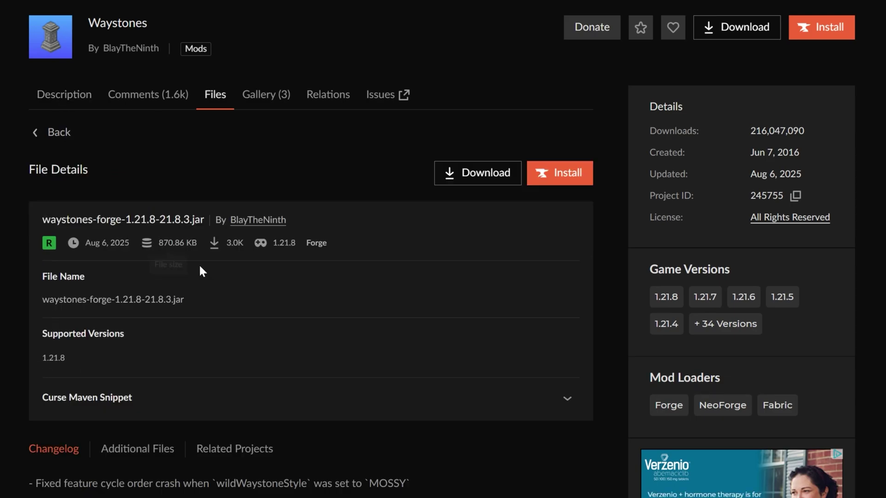
{"action": "left_click", "coordinate": [217, 444]}
{"action": "scroll", "coordinate": [222, 365], "scroll_direction": "down", "scroll_amount": 9}
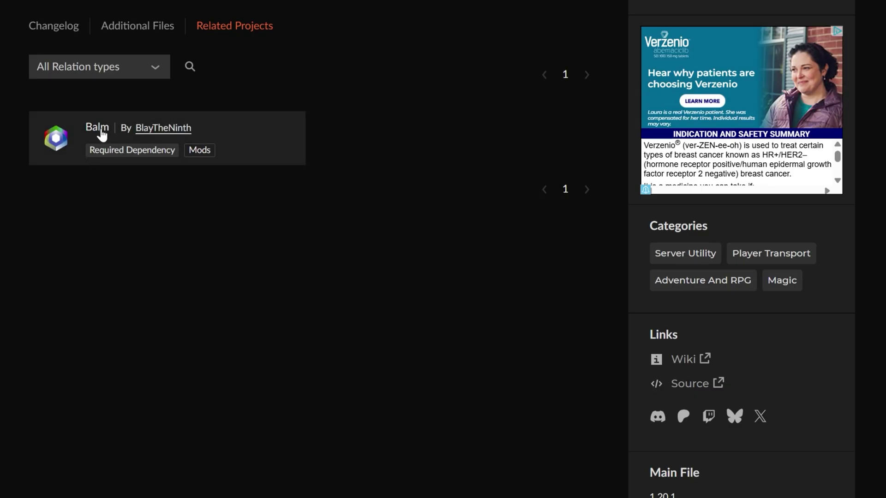
Open Balm's files on CurseForge filtered to game version 1.21.8 and the Forge loader
{"action": "left_click", "coordinate": [99, 128]}
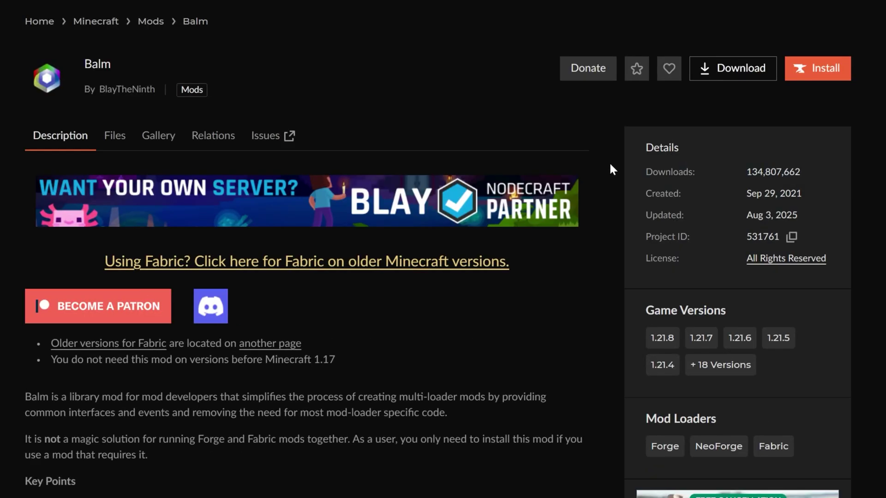
{"action": "left_click", "coordinate": [121, 140]}
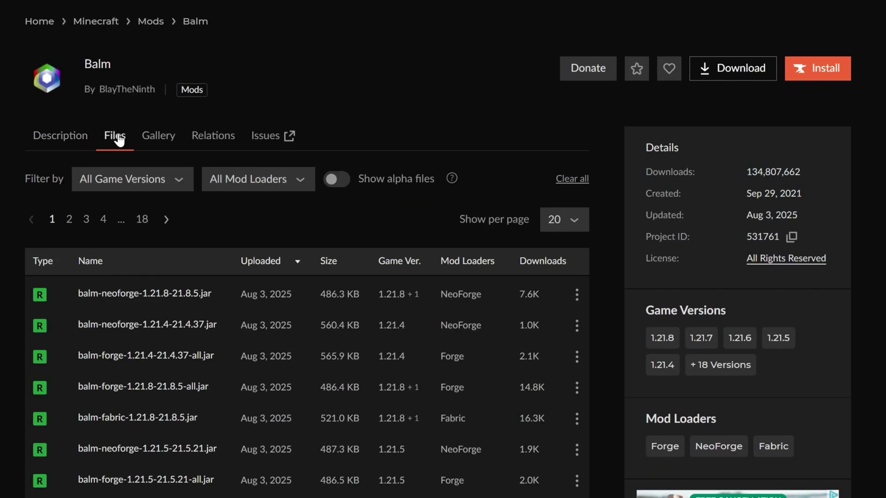
{"action": "left_click", "coordinate": [130, 181]}
{"action": "left_click", "coordinate": [130, 226]}
{"action": "left_click", "coordinate": [250, 181]}
{"action": "left_click", "coordinate": [251, 227]}
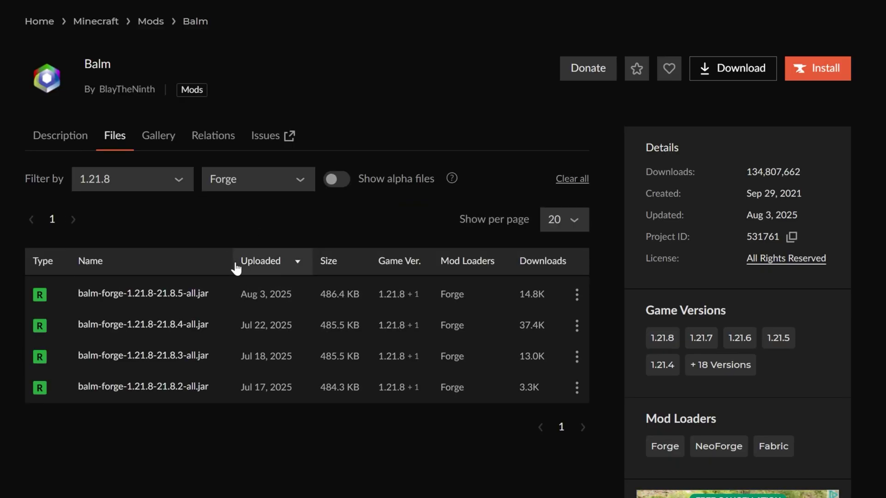
Download and save balm-forge-1.21.8-21.8.5-all.jar into Downloads, then switch to Modrinth
{"action": "left_click", "coordinate": [577, 295]}
{"action": "left_click", "coordinate": [576, 355]}
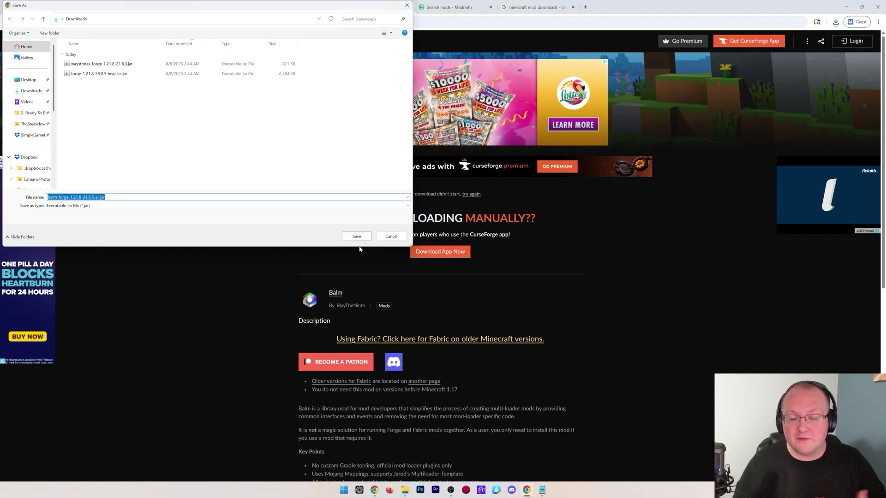
{"action": "left_click", "coordinate": [359, 238]}
{"action": "left_click", "coordinate": [449, 7]}
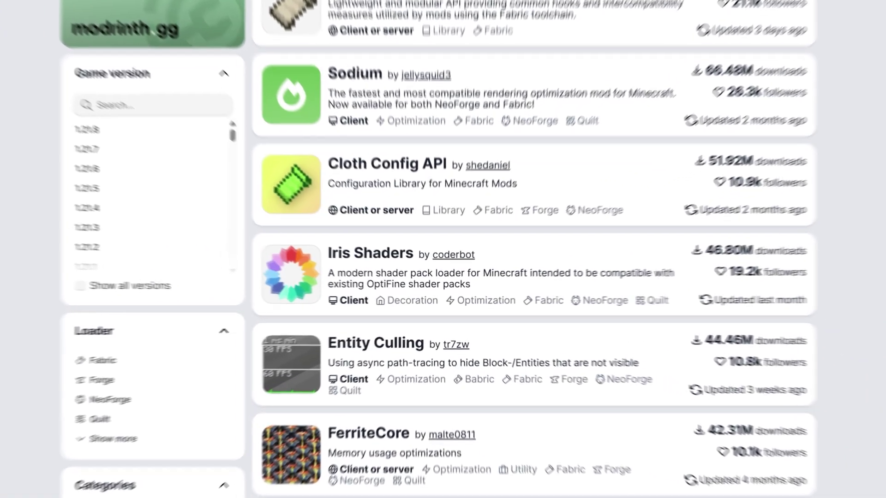
Filter Modrinth's mod search to game version 1.21.8 and the Forge loader
{"action": "left_click", "coordinate": [266, 210]}
{"action": "scroll", "coordinate": [115, 198], "scroll_direction": "down", "scroll_amount": 3}
{"action": "left_click", "coordinate": [72, 386]}
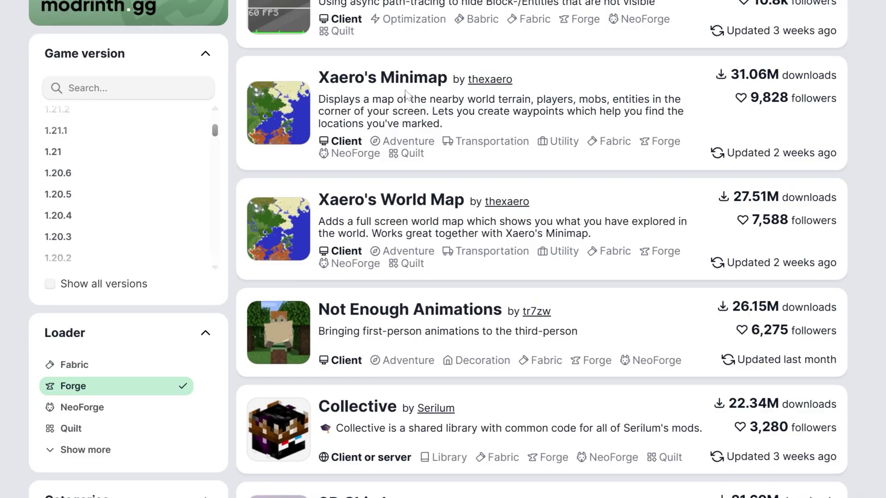
Download Xaero's Minimap version 25.2.12_Forge_1.21.8 from its Versions list
{"action": "left_click", "coordinate": [397, 89]}
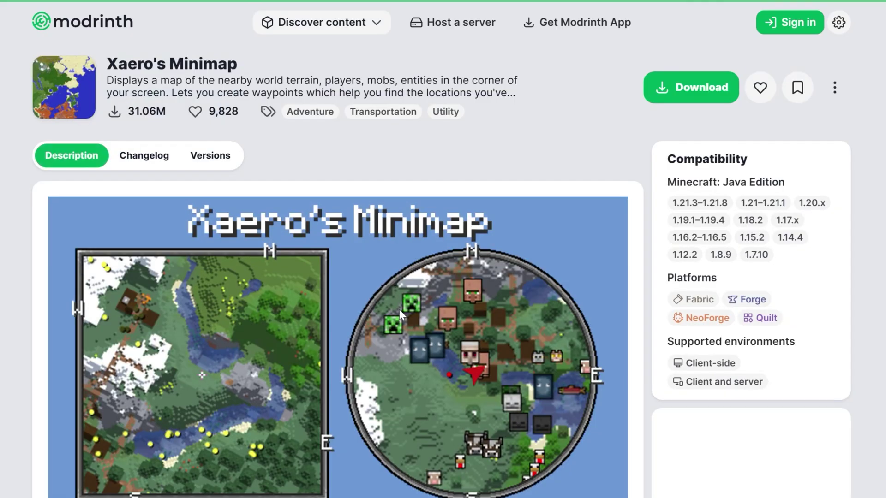
{"action": "left_click", "coordinate": [223, 160]}
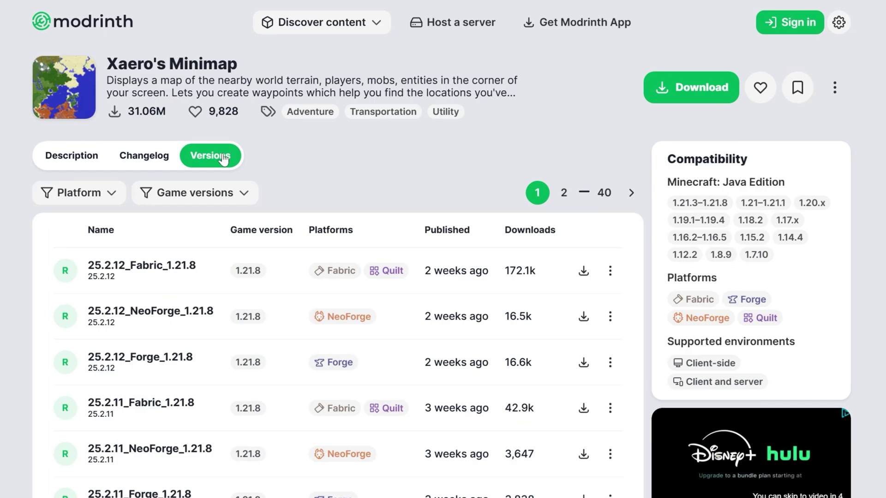
{"action": "left_click", "coordinate": [167, 375]}
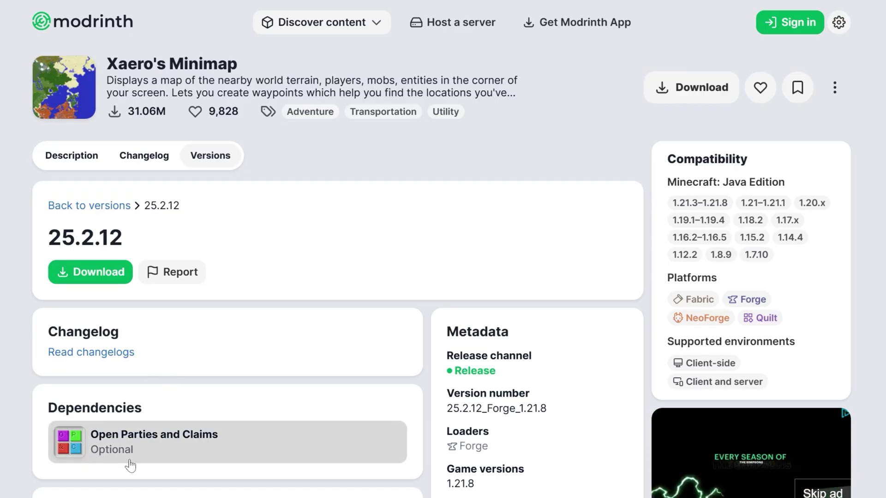
{"action": "left_click", "coordinate": [103, 271]}
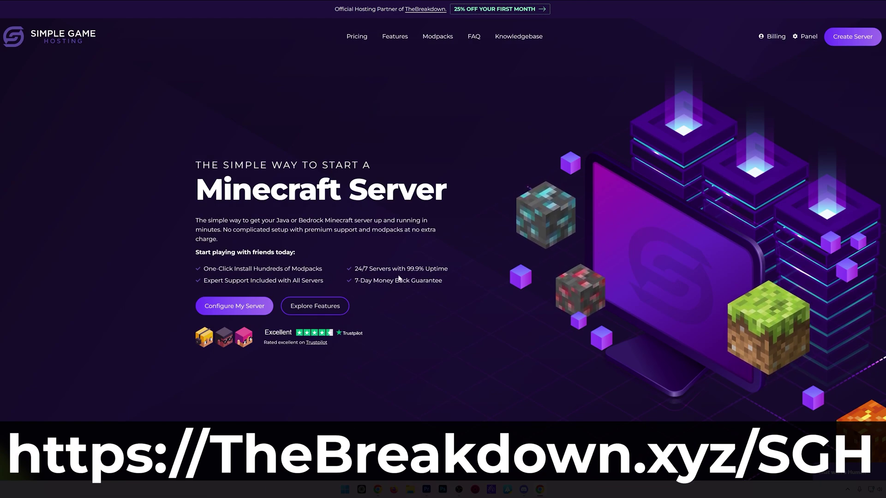
Browse Simple Game Hosting's site and switch between modpack providers, including FTB
{"action": "scroll", "coordinate": [320, 281], "scroll_direction": "down", "scroll_amount": 5}
{"action": "scroll", "coordinate": [318, 265], "scroll_direction": "down", "scroll_amount": 2}
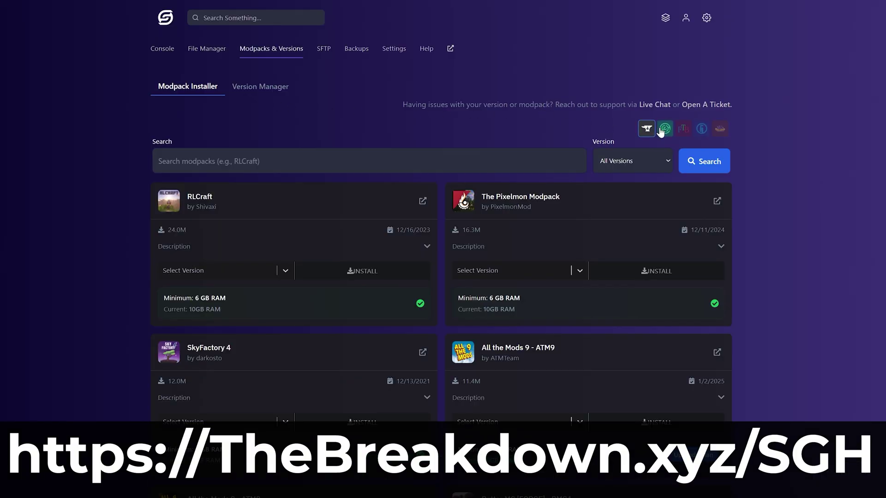
{"action": "left_click", "coordinate": [662, 130]}
{"action": "left_click", "coordinate": [683, 129]}
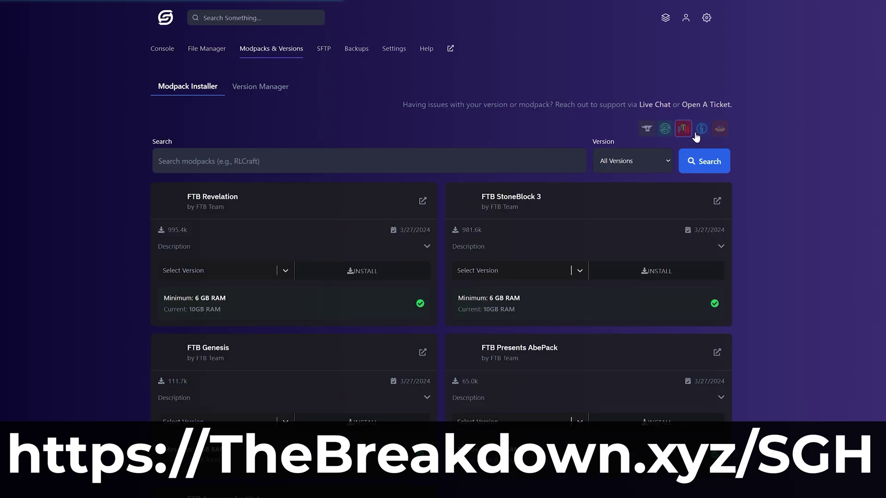
{"action": "left_click", "coordinate": [702, 133]}
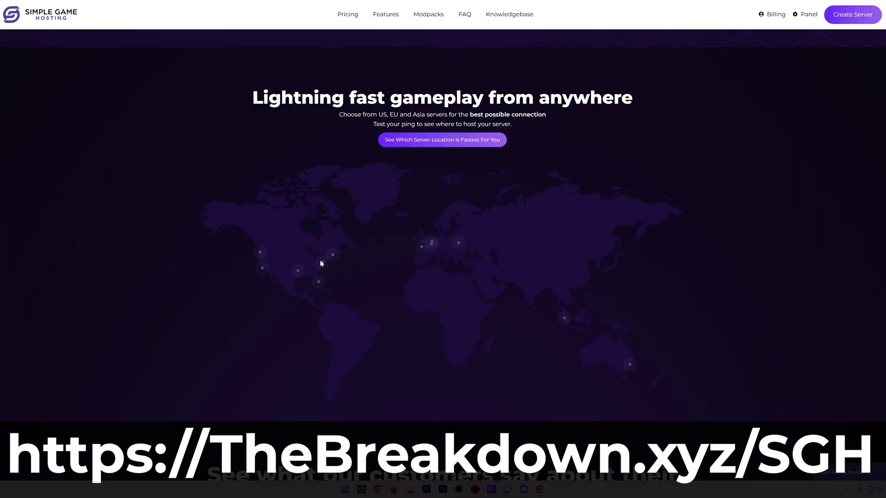
Look through the Help Center, then minimize the browser to show the desktop
{"action": "mouse_move", "coordinate": [319, 283]}
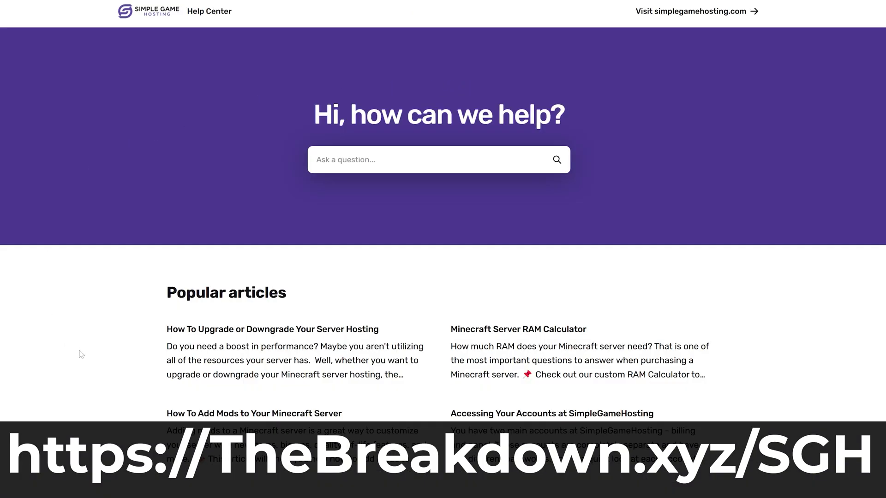
{"action": "scroll", "coordinate": [81, 354], "scroll_direction": "down", "scroll_amount": 6}
{"action": "scroll", "coordinate": [79, 327], "scroll_direction": "up", "scroll_amount": 6}
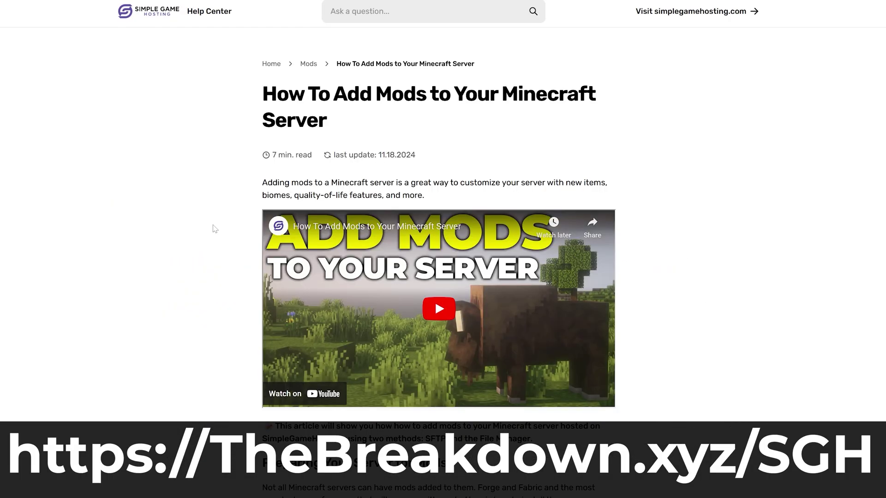
{"action": "scroll", "coordinate": [214, 229], "scroll_direction": "down", "scroll_amount": 5}
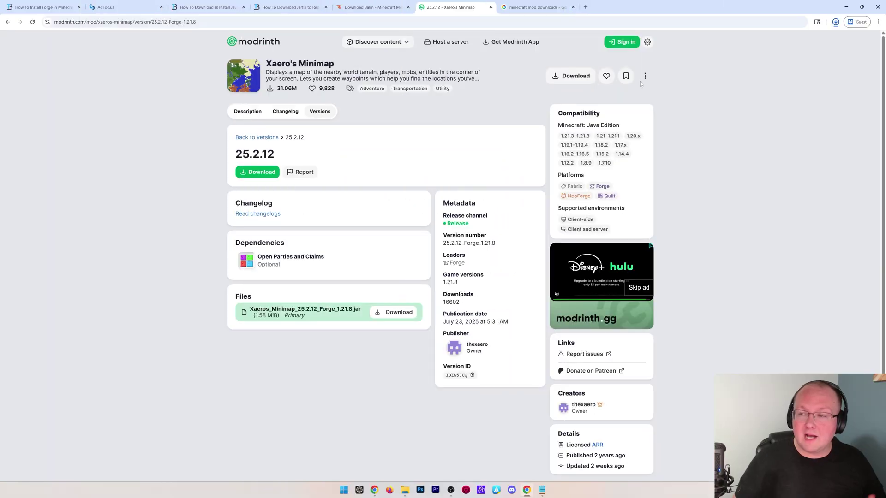
{"action": "left_click", "coordinate": [845, 6]}
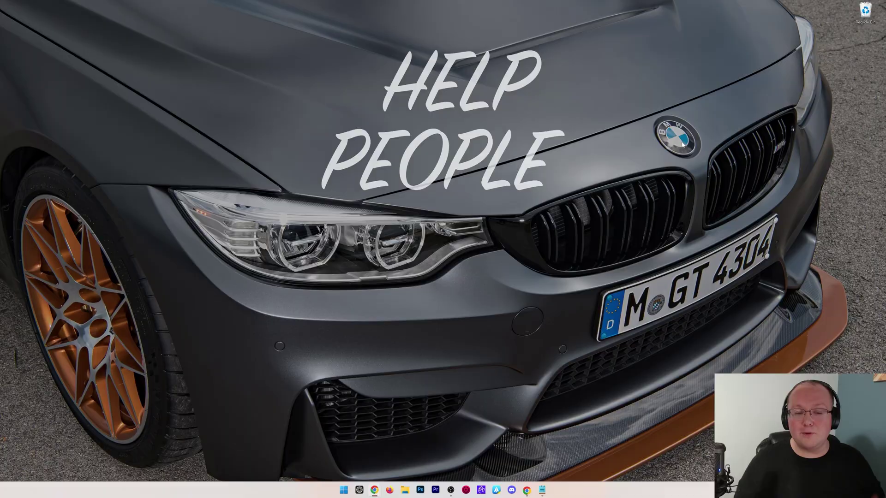
Open Downloads in File Explorer and run forge-1.21.8-58.0.5-installer.jar with Java(TM) Platform SE binary
{"action": "key", "text": "super+e"}
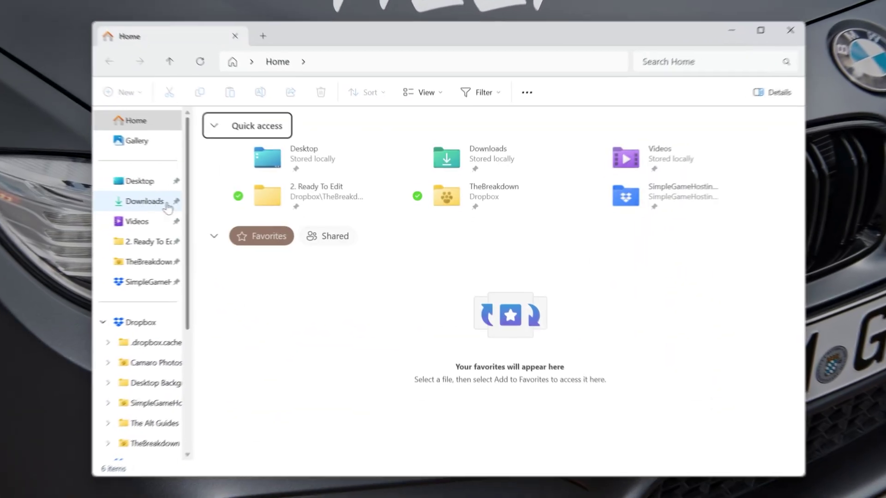
{"action": "left_click", "coordinate": [259, 213]}
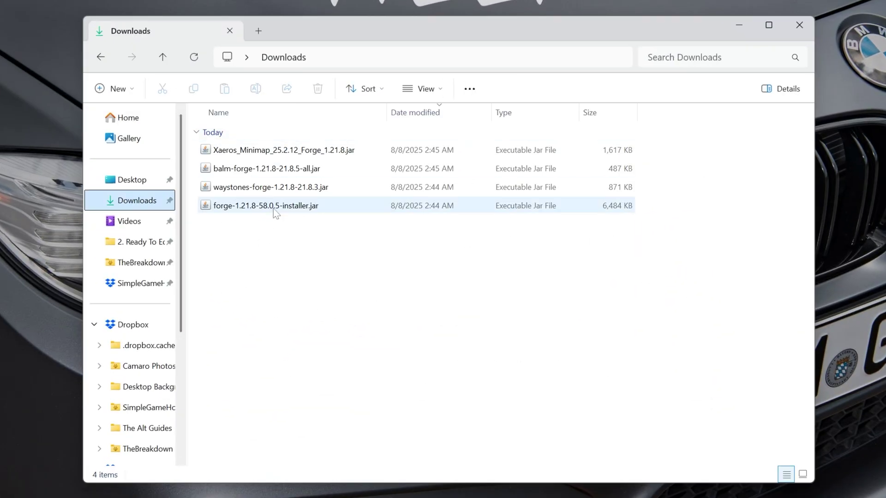
{"action": "right_click", "coordinate": [291, 208]}
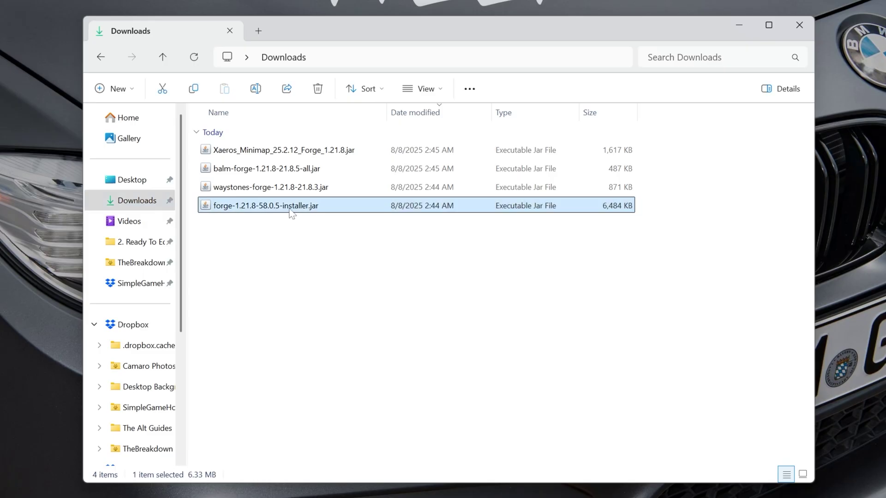
{"action": "mouse_move", "coordinate": [343, 279]}
{"action": "left_click", "coordinate": [517, 279]}
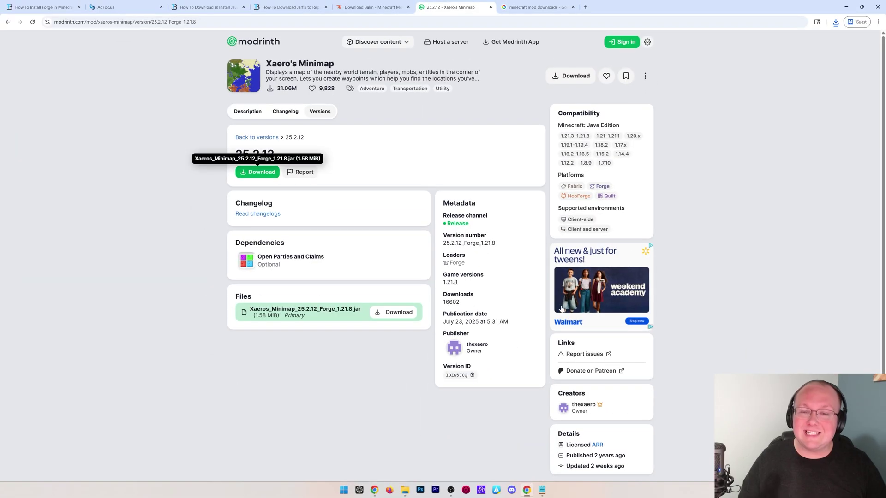
Review TheBreakdown.xyz's Java 21 and Jarfix guides, then restore down Chrome to reveal Downloads
{"action": "left_click", "coordinate": [198, 7]}
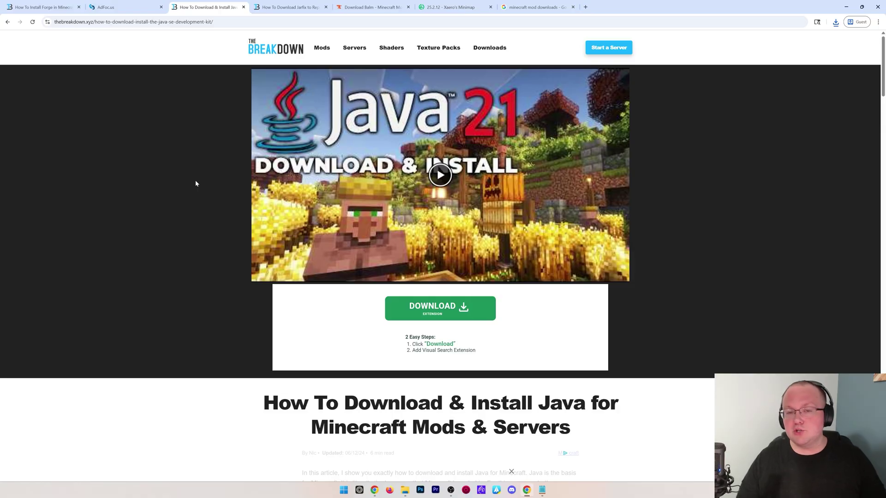
{"action": "scroll", "coordinate": [194, 194], "scroll_direction": "down", "scroll_amount": 4}
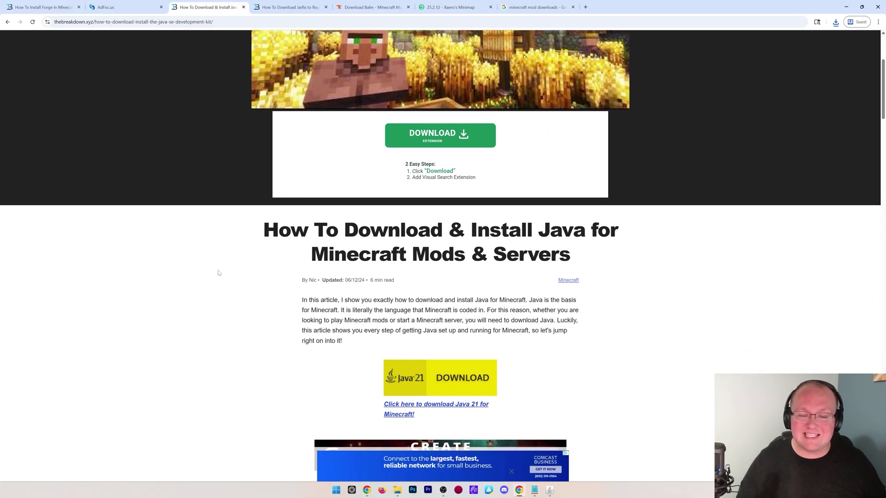
{"action": "scroll", "coordinate": [219, 273], "scroll_direction": "up", "scroll_amount": 4}
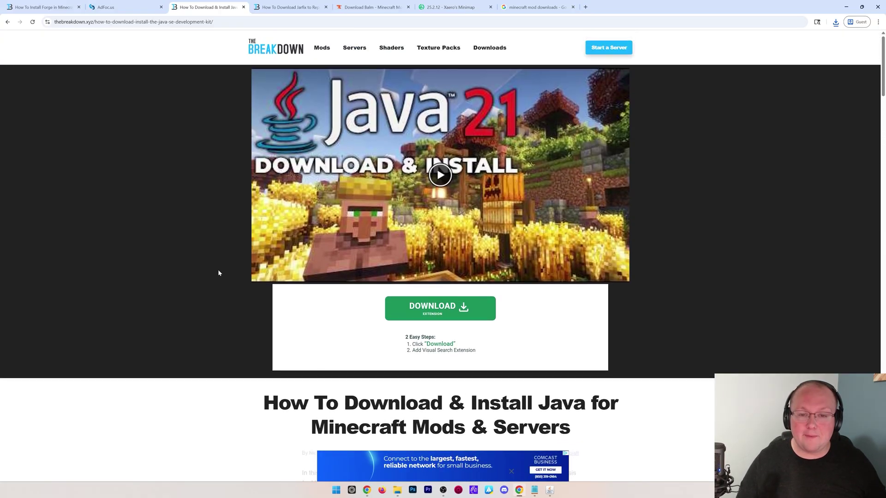
{"action": "left_click", "coordinate": [289, 9]}
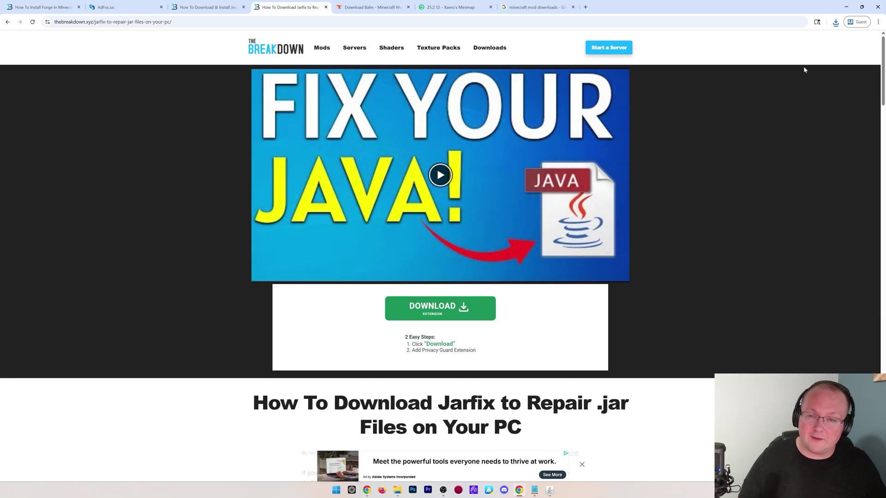
{"action": "left_click", "coordinate": [844, 7]}
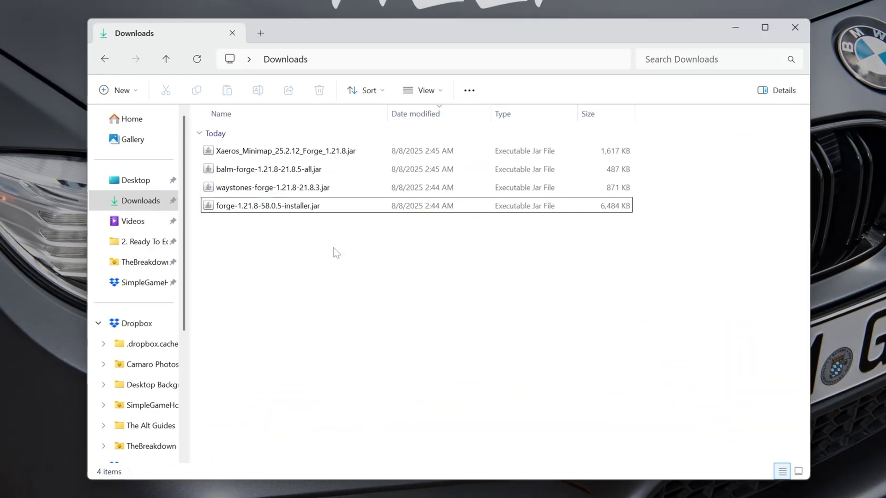
Run the Forge installer jar and install the 1.21.8-forge-58.0.5 client into the default Minecraft folder
{"action": "right_click", "coordinate": [347, 220]}
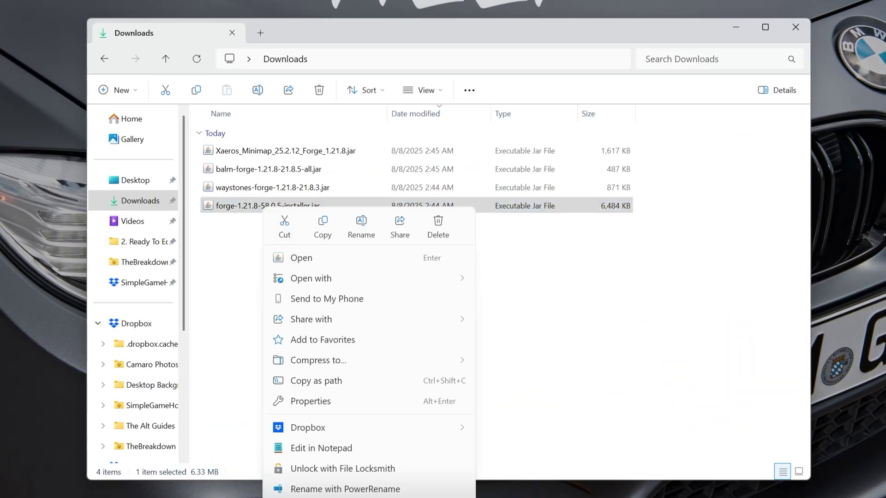
{"action": "left_click", "coordinate": [402, 261]}
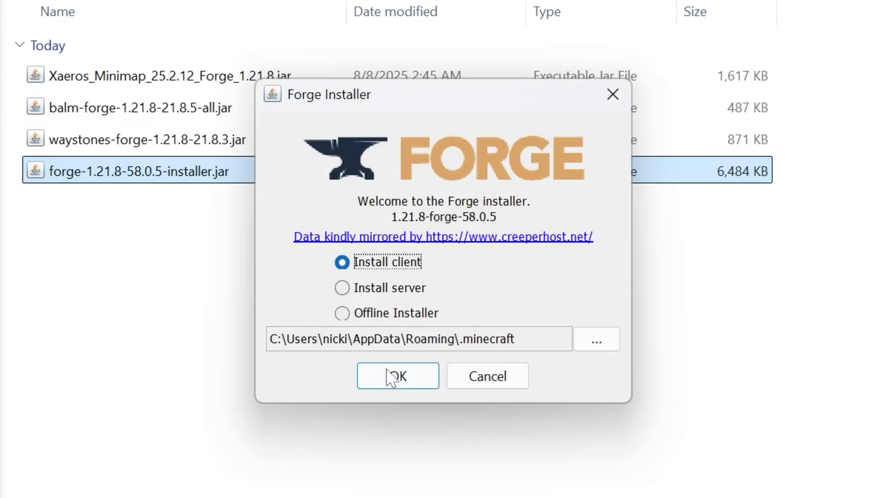
{"action": "left_click", "coordinate": [388, 377]}
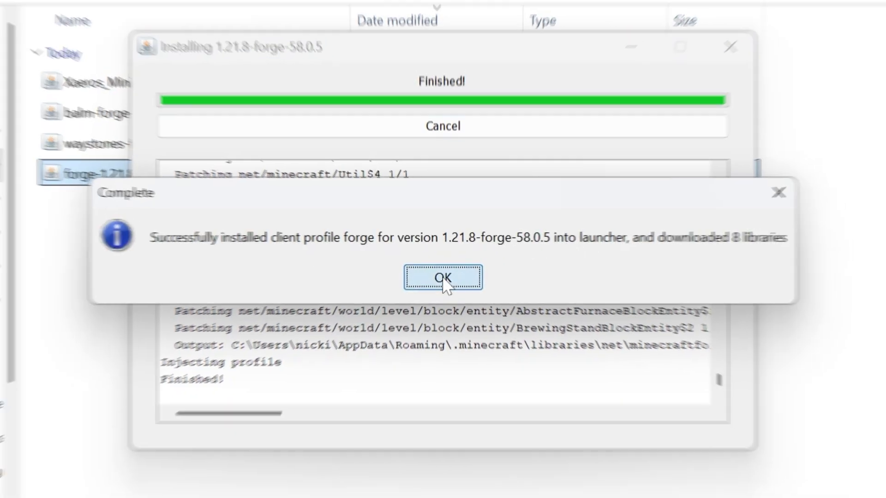
Delete the Forge installer, move the Waystones, Balm and Xaero's Minimap jars to the desktop, close Downloads
{"action": "left_click", "coordinate": [443, 280]}
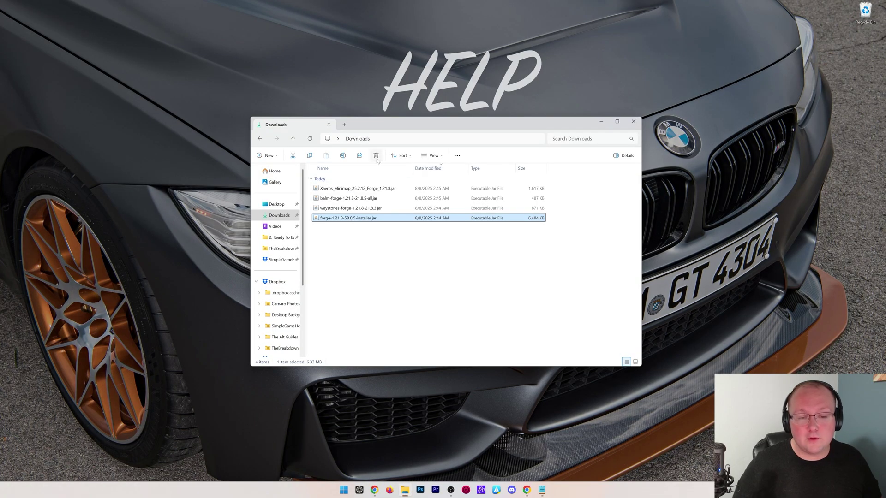
{"action": "key", "text": "Delete"}
{"action": "left_click_drag", "start_coordinate": [364, 227], "coordinate": [358, 191]}
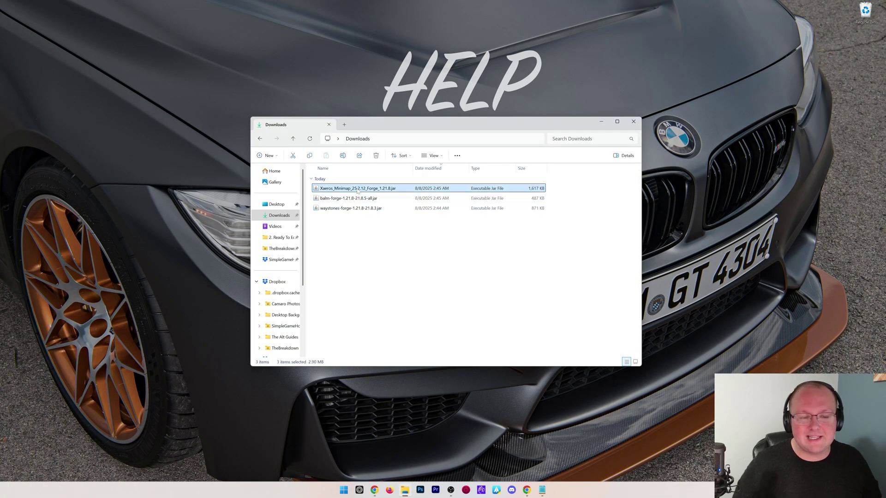
{"action": "left_click_drag", "start_coordinate": [377, 241], "coordinate": [366, 186]}
{"action": "left_click_drag", "start_coordinate": [362, 198], "coordinate": [243, 184]}
{"action": "key", "text": "alt+F4"}
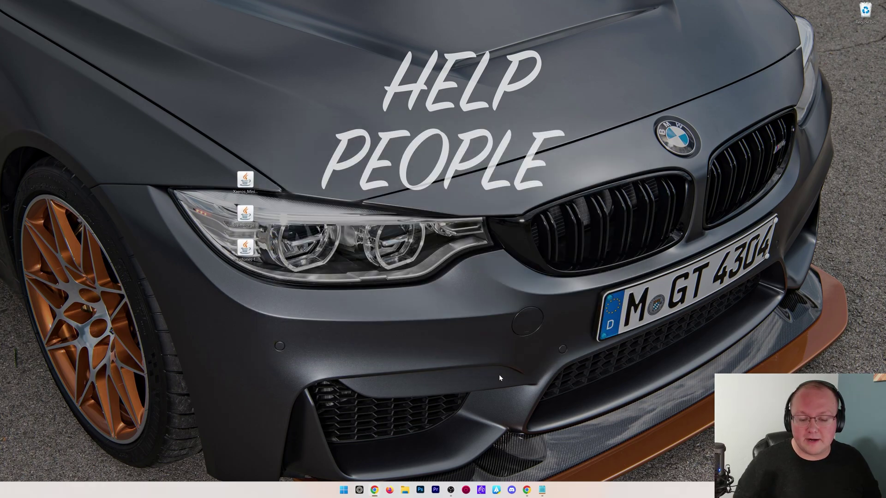
From the launcher's Installations list, open the forge installation's .minecraft game folder
{"action": "key", "text": "super"}
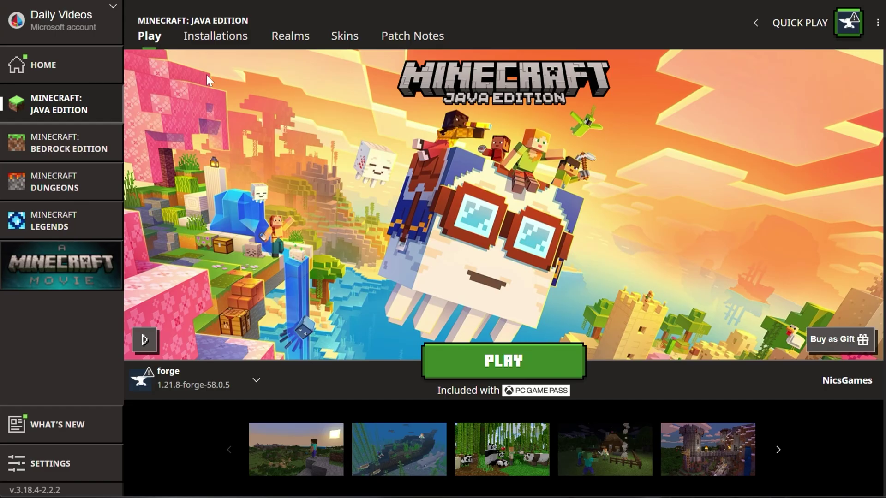
{"action": "left_click", "coordinate": [218, 39]}
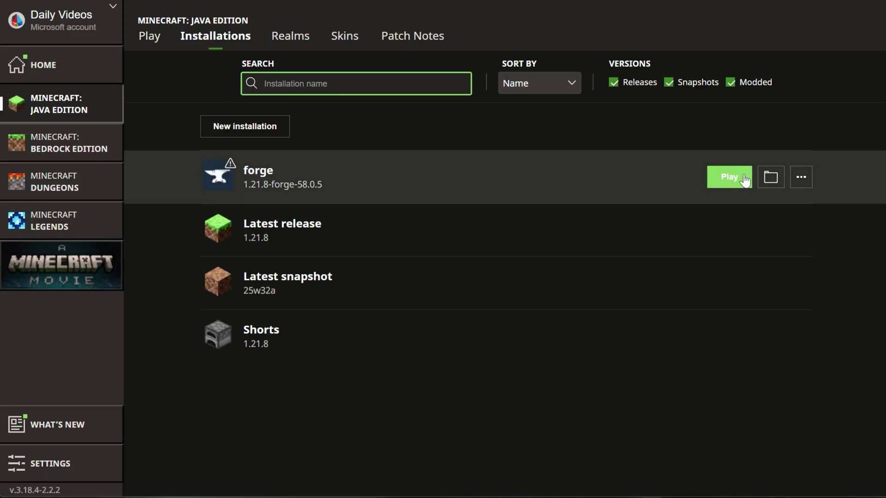
{"action": "left_click", "coordinate": [769, 180]}
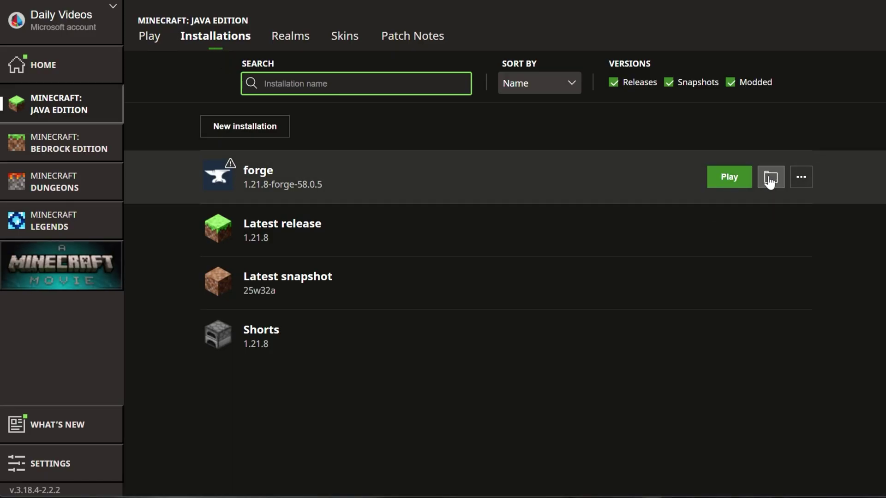
{"action": "left_click", "coordinate": [810, 7]}
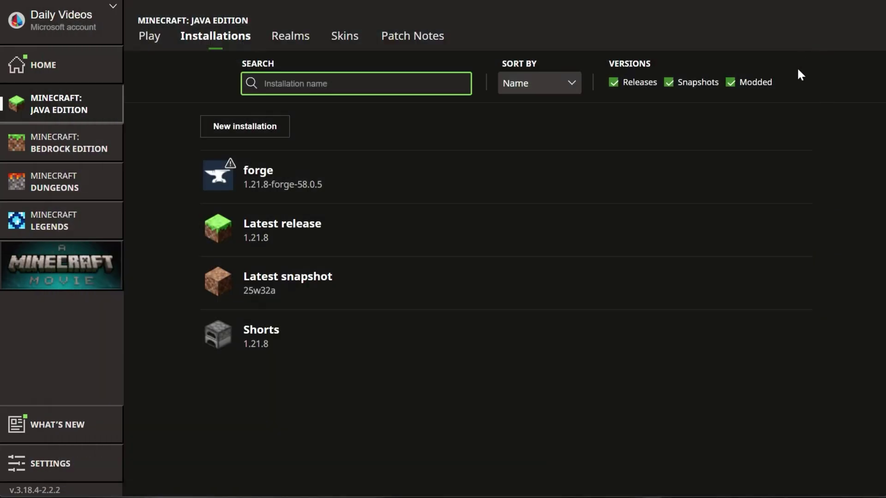
Open the mods folder in .minecraft and drag the Balm, Waystones and Xaero's Minimap jars into it
{"action": "left_click", "coordinate": [766, 179]}
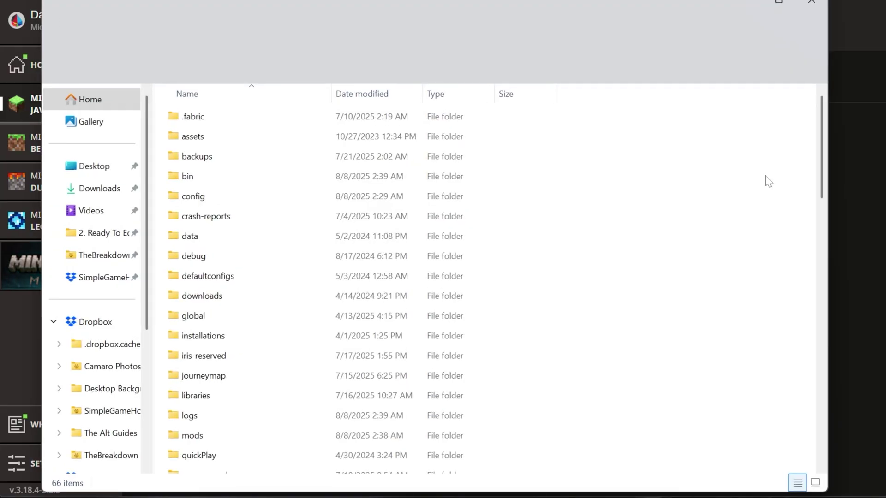
{"action": "scroll", "coordinate": [202, 245], "scroll_direction": "down", "scroll_amount": 2}
{"action": "left_click", "coordinate": [282, 326]}
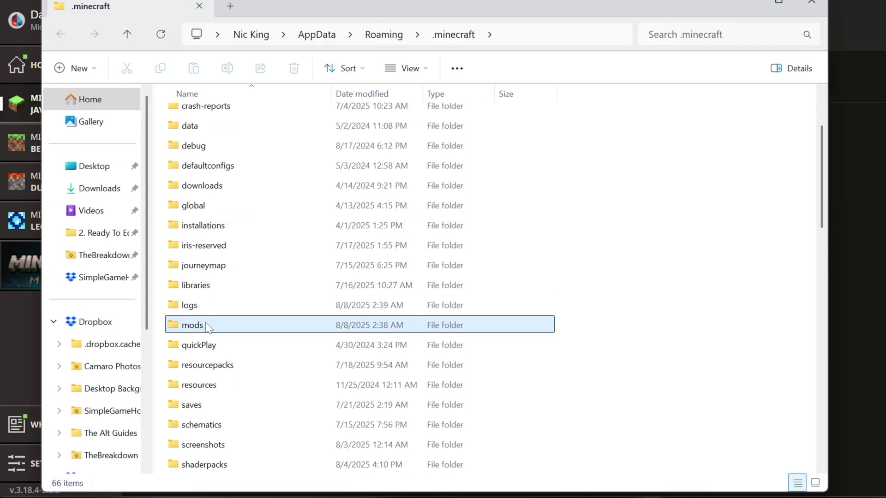
{"action": "double_click", "coordinate": [261, 325]}
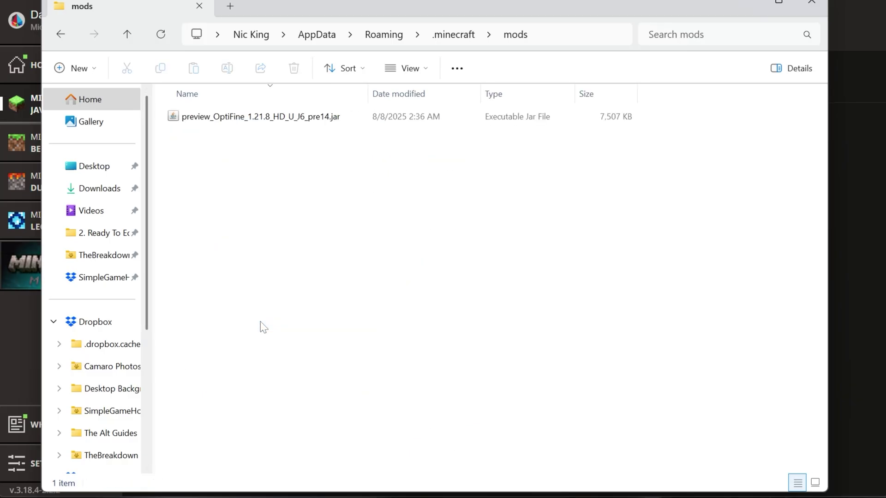
{"action": "left_click_drag", "start_coordinate": [59, 180], "coordinate": [323, 251]}
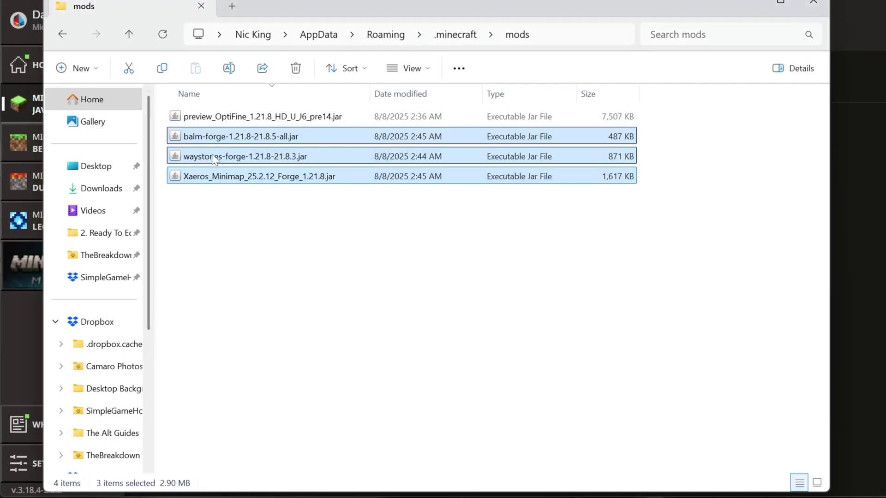
Delete the preview_OptiFine jar and confirm the balm-forge, waystones-forge and Xaeros_Minimap jars remain
{"action": "left_click", "coordinate": [307, 120]}
{"action": "left_click", "coordinate": [296, 68]}
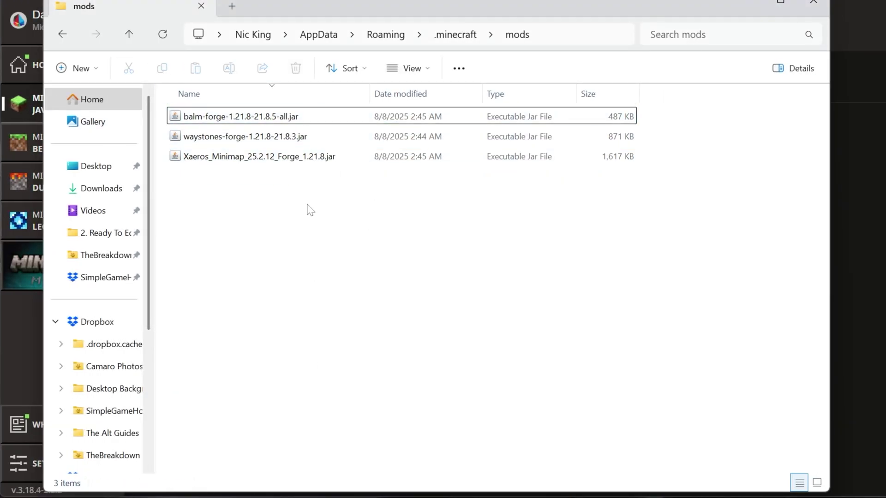
{"action": "left_click", "coordinate": [225, 120]}
{"action": "left_click", "coordinate": [237, 145]}
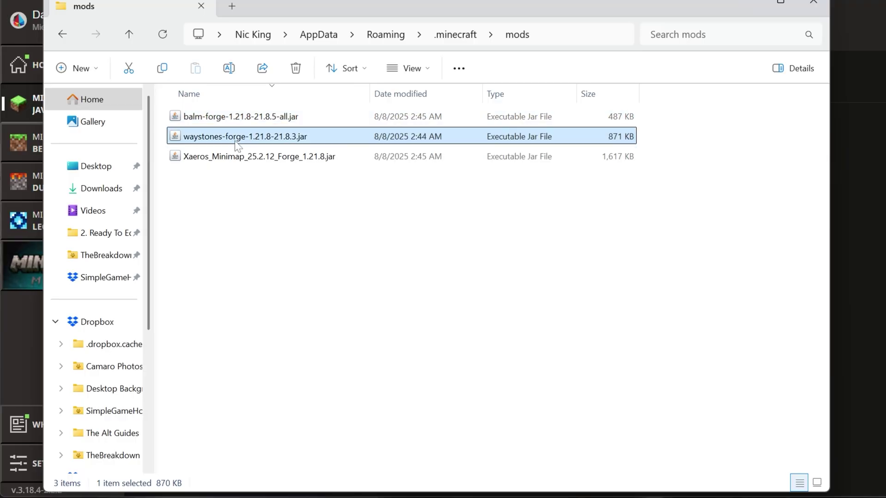
{"action": "left_click", "coordinate": [226, 164]}
{"action": "left_click", "coordinate": [351, 240]}
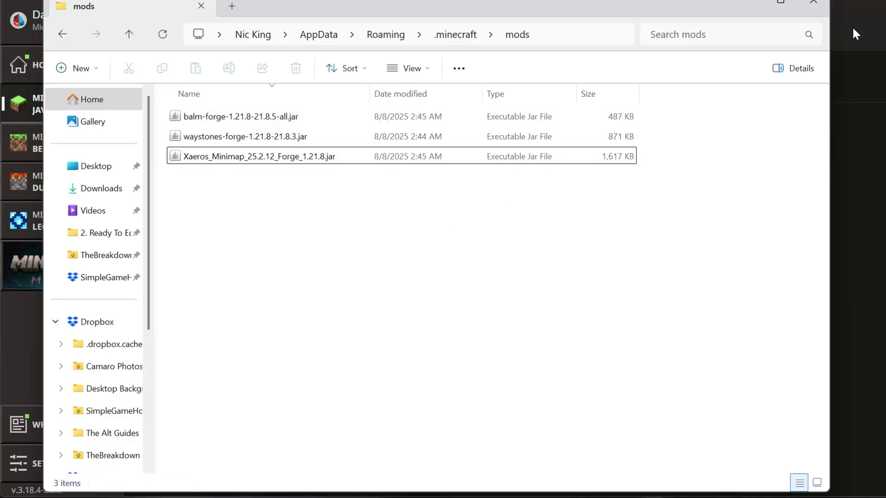
Launch the forge 1.21.8 installation and accept the modded-installation warning to play
{"action": "left_click", "coordinate": [813, 4]}
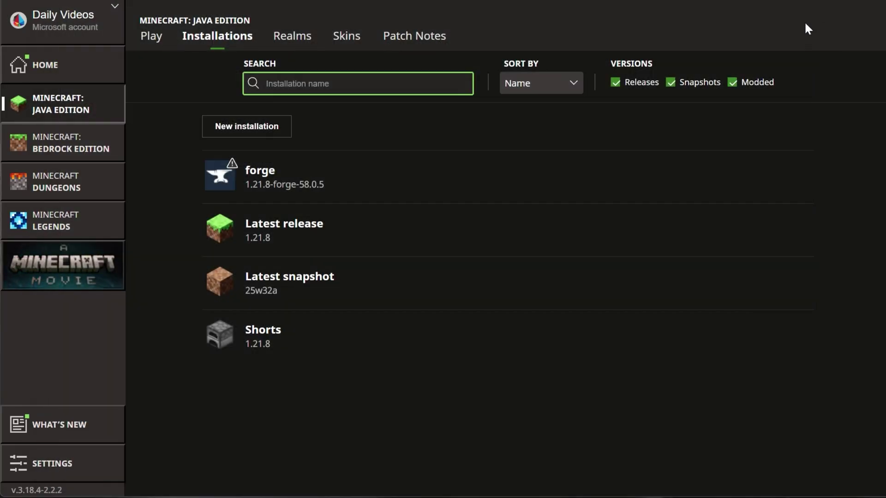
{"action": "mouse_move", "coordinate": [642, 167]}
{"action": "left_click", "coordinate": [714, 180]}
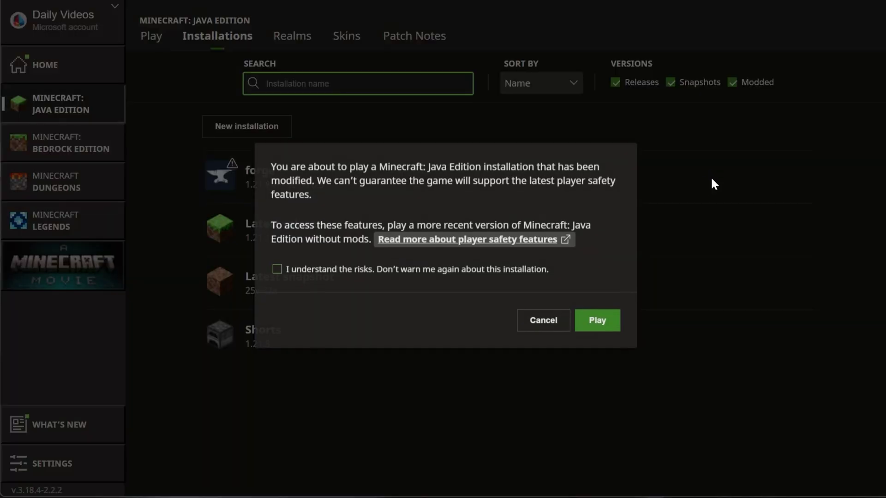
{"action": "left_click", "coordinate": [603, 322]}
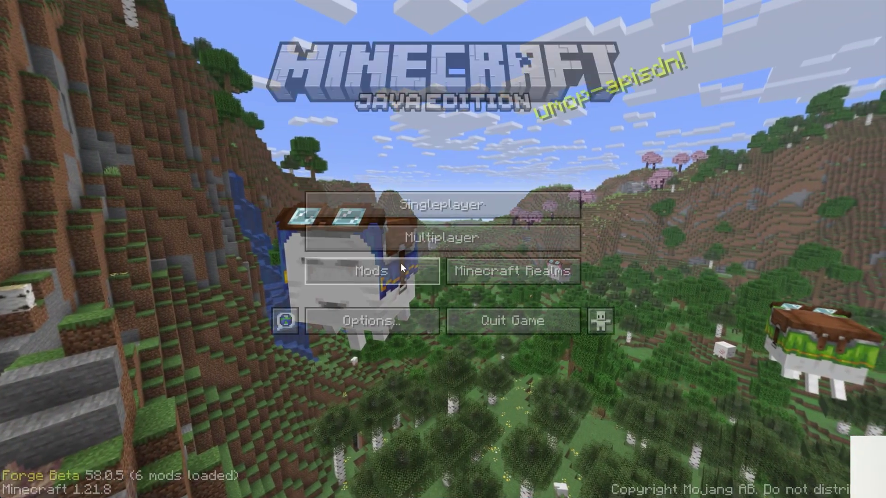
Check the Mods list for Waystones, Balm and Xaero's Minimap, then go to Singleplayer worlds
{"action": "left_click", "coordinate": [397, 264]}
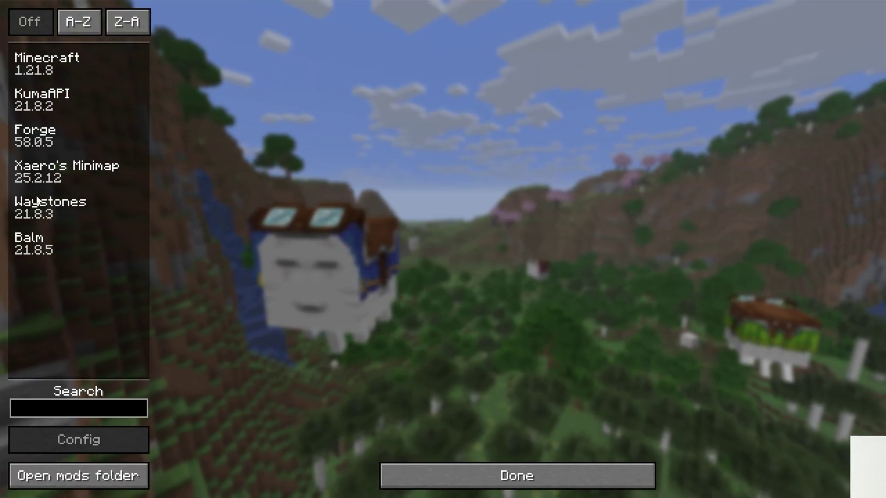
{"action": "left_click", "coordinate": [442, 470]}
{"action": "left_click", "coordinate": [473, 199]}
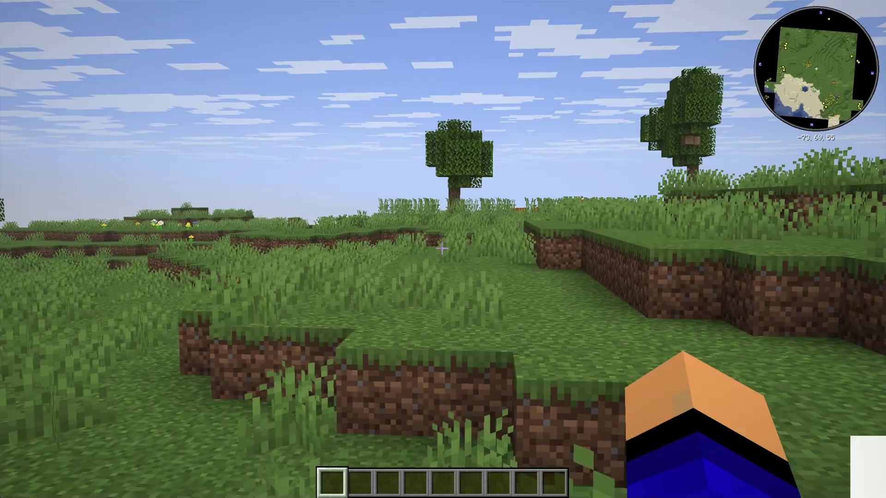
Put a waystone and a sandy waystone from the creative Waystones tab into the hotbar
{"action": "key", "text": "e"}
{"action": "left_click", "coordinate": [563, 99]}
{"action": "left_click", "coordinate": [325, 139]}
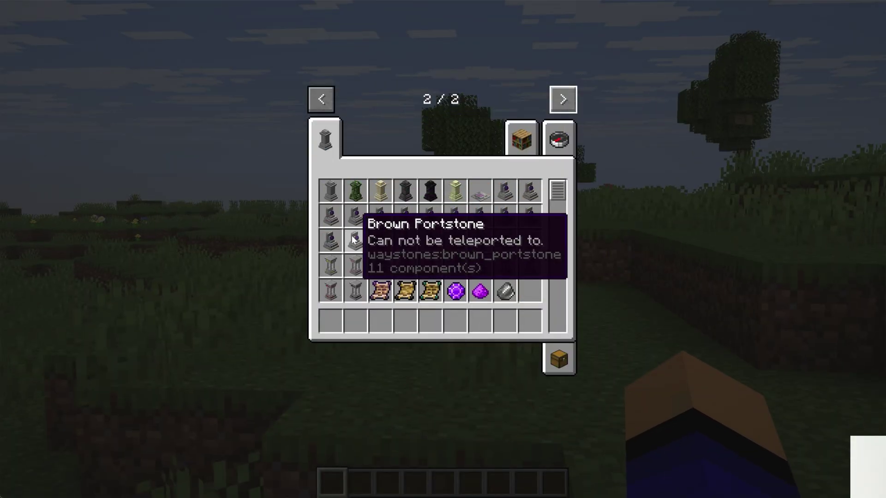
{"action": "left_click", "coordinate": [332, 190]}
{"action": "left_click", "coordinate": [331, 322]}
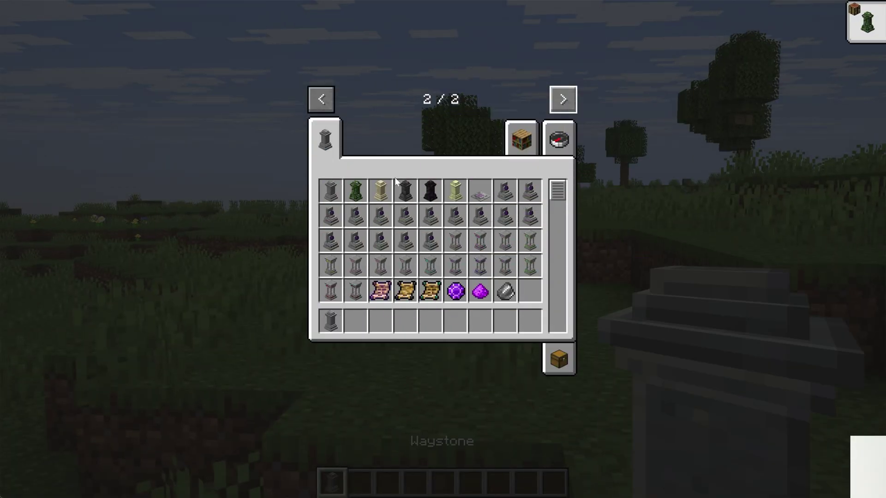
{"action": "left_click", "coordinate": [380, 191]}
{"action": "left_click", "coordinate": [430, 322]}
{"action": "key", "text": "e"}
Place two waystones and name them 'ad' and 'ghj'
{"action": "right_click", "coordinate": [442, 249]}
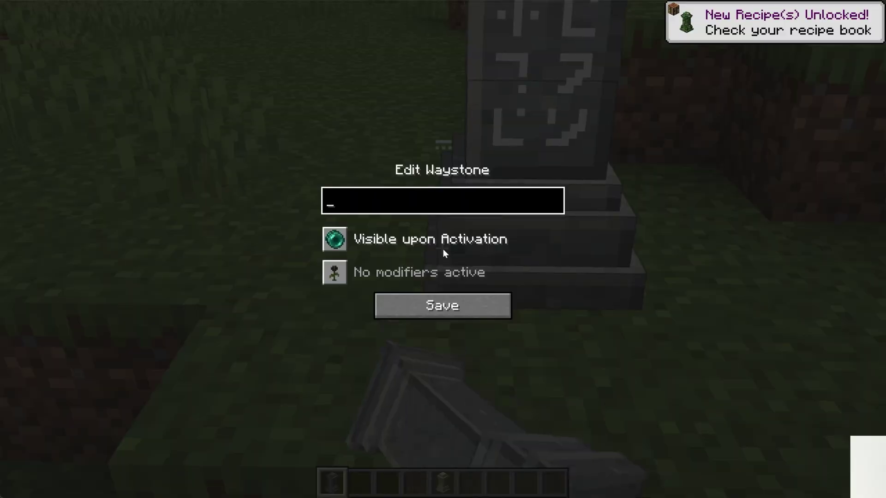
{"action": "type", "text": "da"}
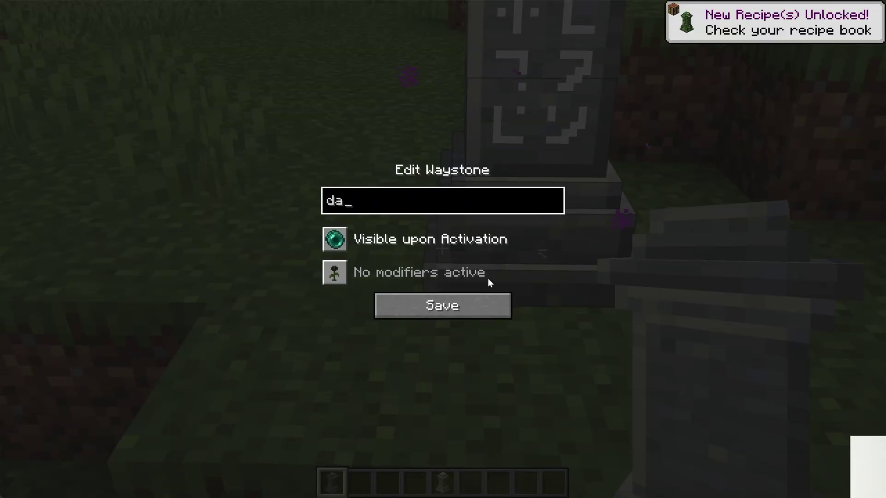
{"action": "left_click", "coordinate": [486, 305]}
{"action": "key", "text": "4"}
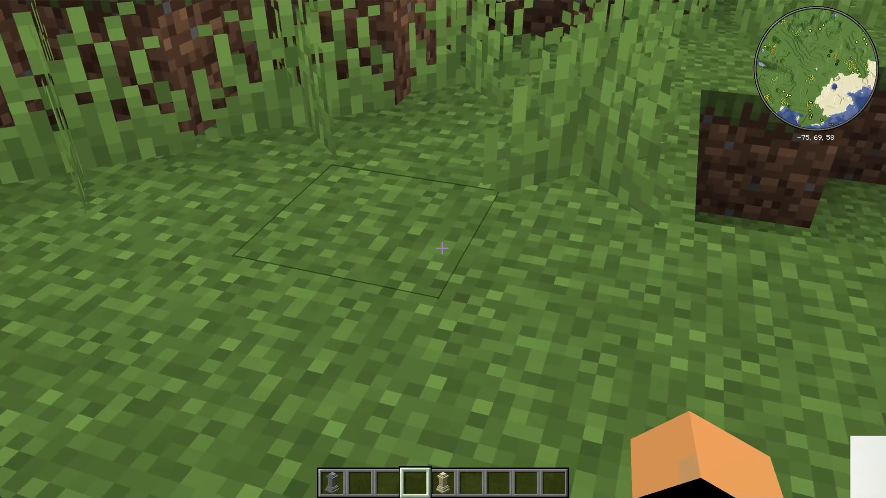
{"action": "key", "text": "5"}
{"action": "right_click", "coordinate": [441, 248]}
{"action": "type", "text": "ghj"}
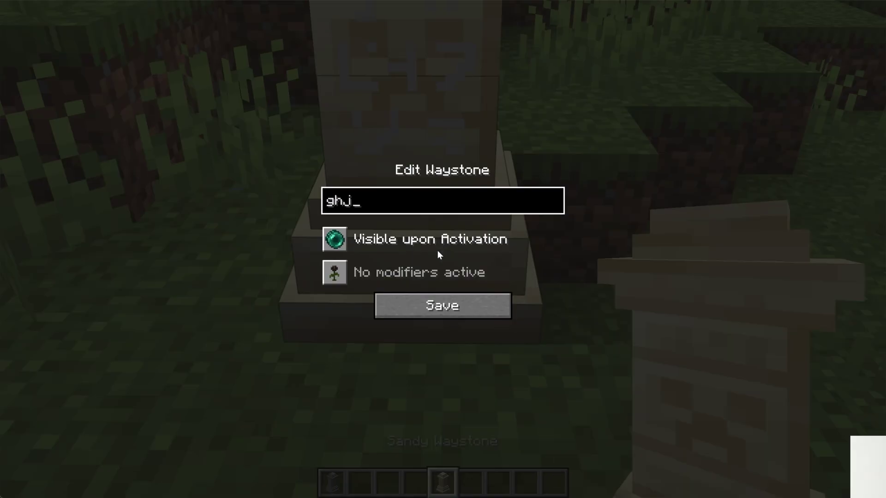
{"action": "left_click", "coordinate": [441, 305]}
Teleport to the 'ad' waystone, then back to the sandy 'ghj' waystone
{"action": "key", "text": "6"}
{"action": "right_click", "coordinate": [442, 249]}
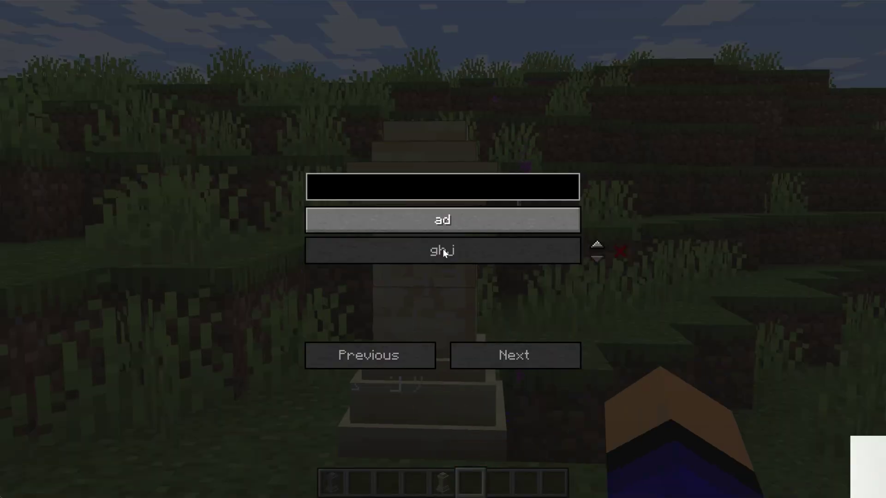
{"action": "left_click", "coordinate": [442, 220]}
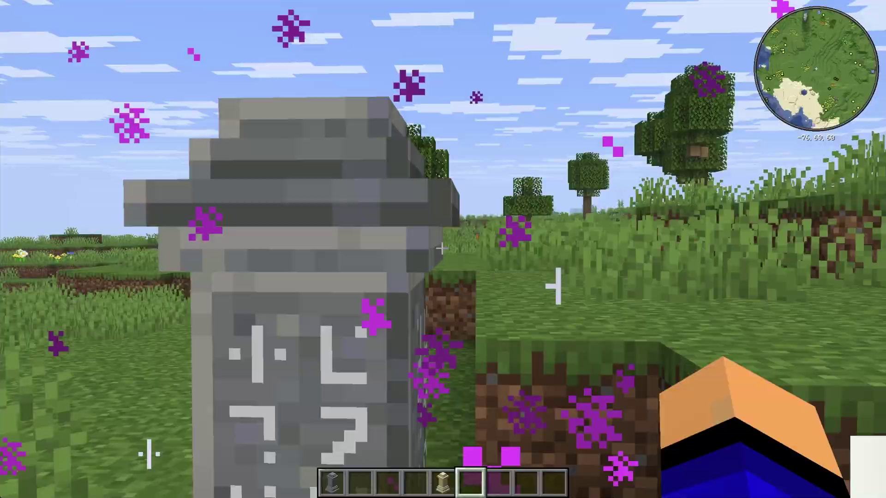
{"action": "right_click", "coordinate": [442, 249]}
{"action": "left_click", "coordinate": [442, 249]}
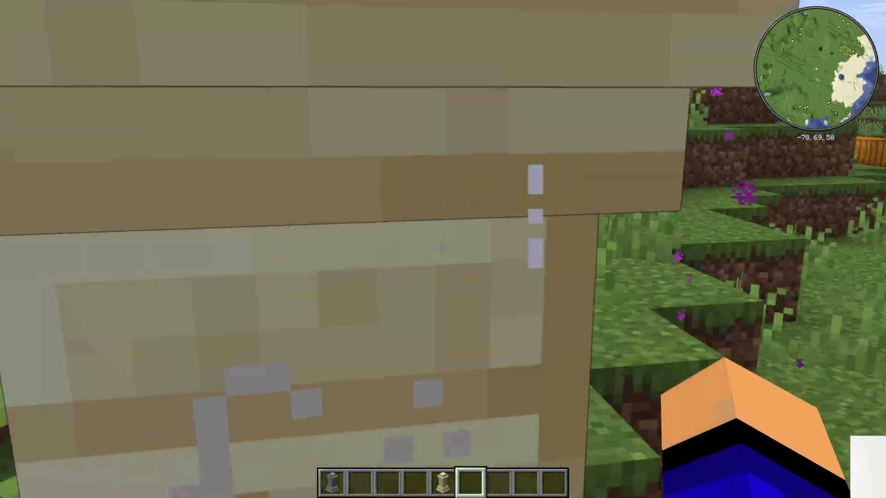
{"action": "key", "text": "s"}
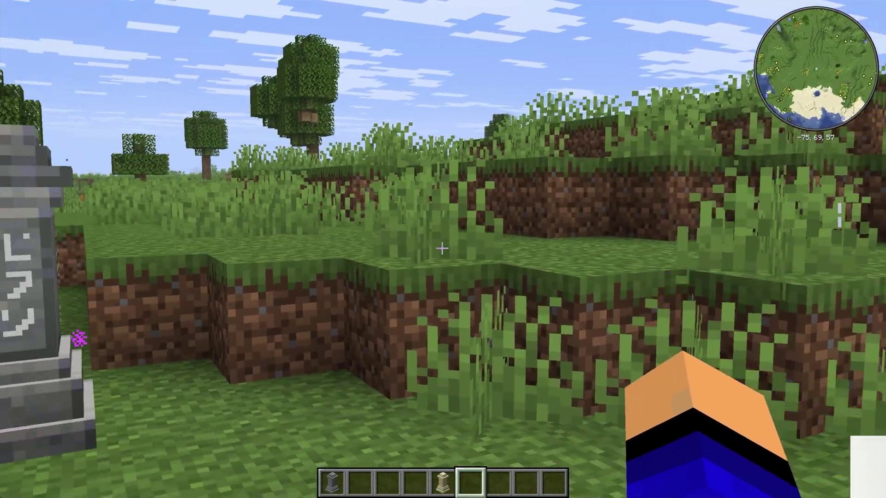